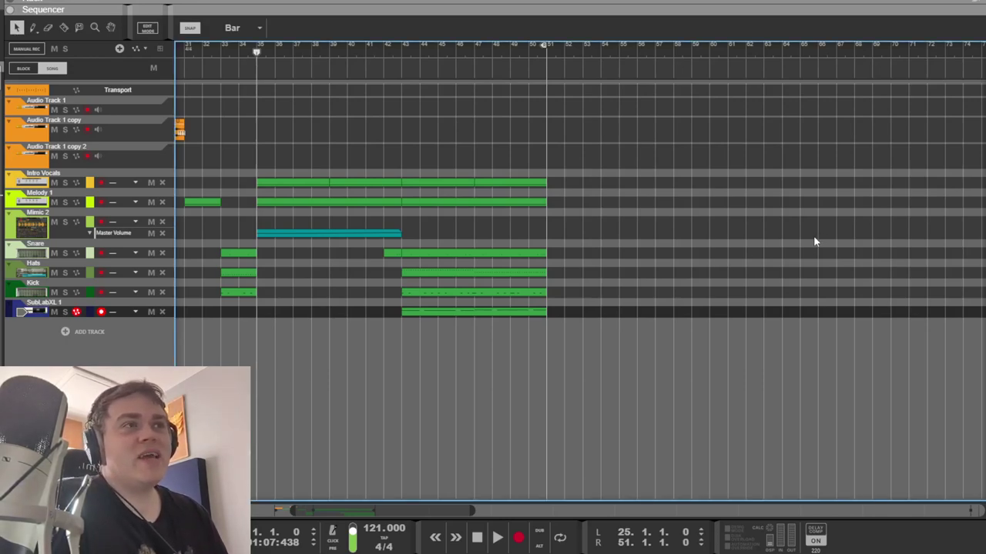
- Play the arrangement and select the vocal, melody, drum and SubLabXL bass clips in turn
left_click_drag(711, 195, 737, 251)
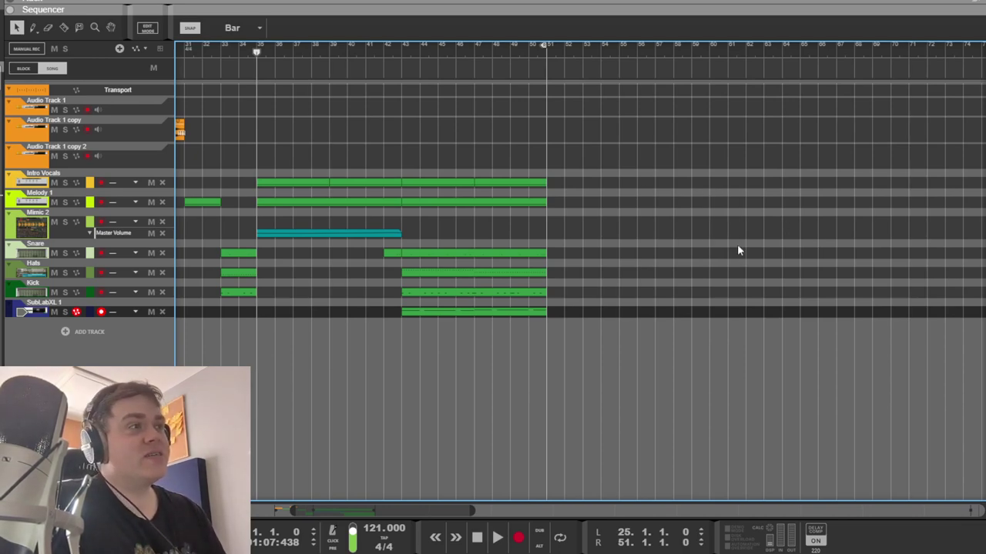
key("space")
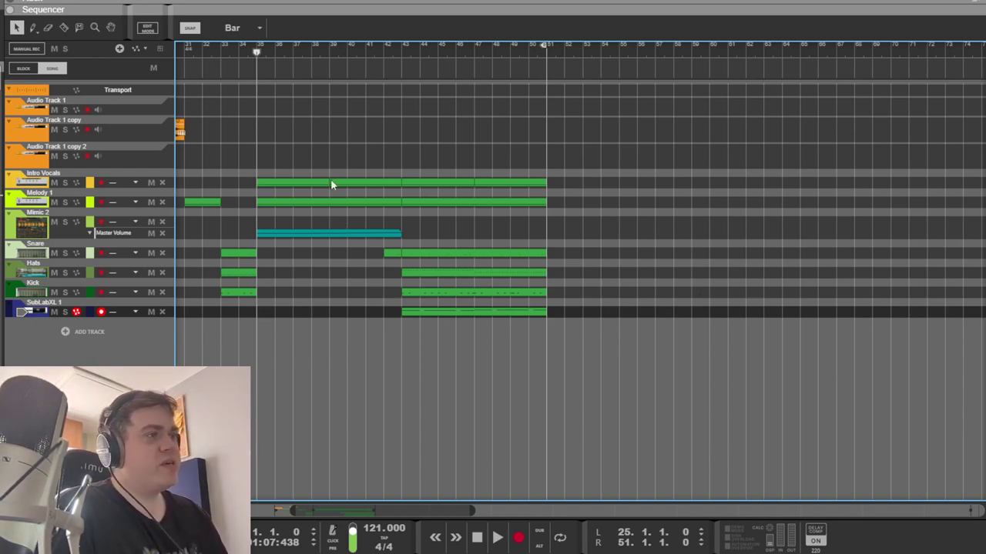
left_click_drag(338, 229, 308, 145)
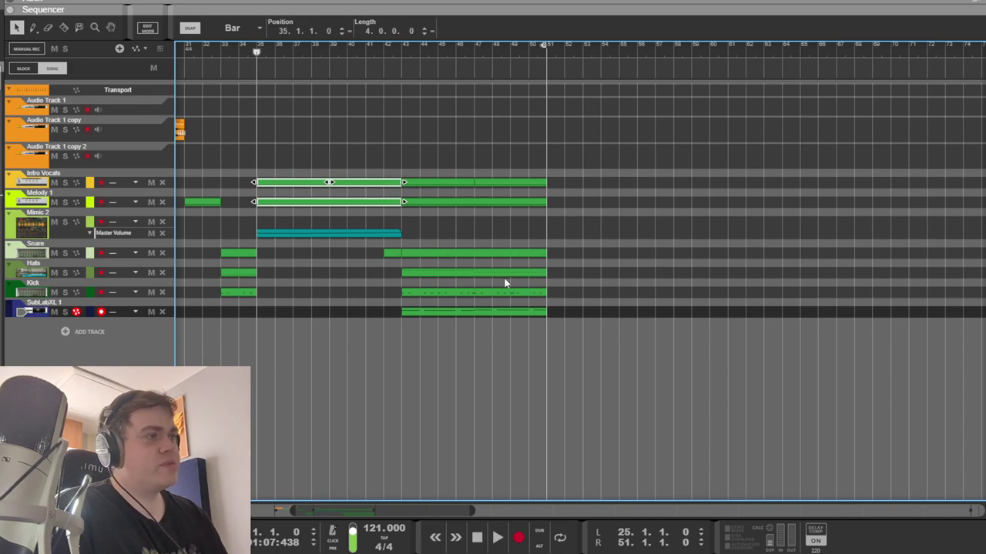
left_click_drag(429, 228, 502, 298)
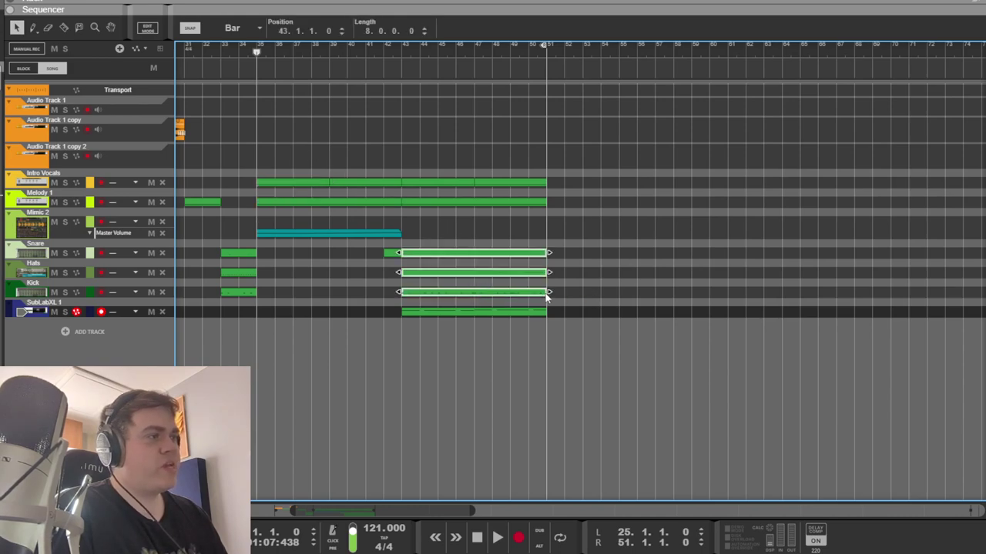
left_click(509, 291)
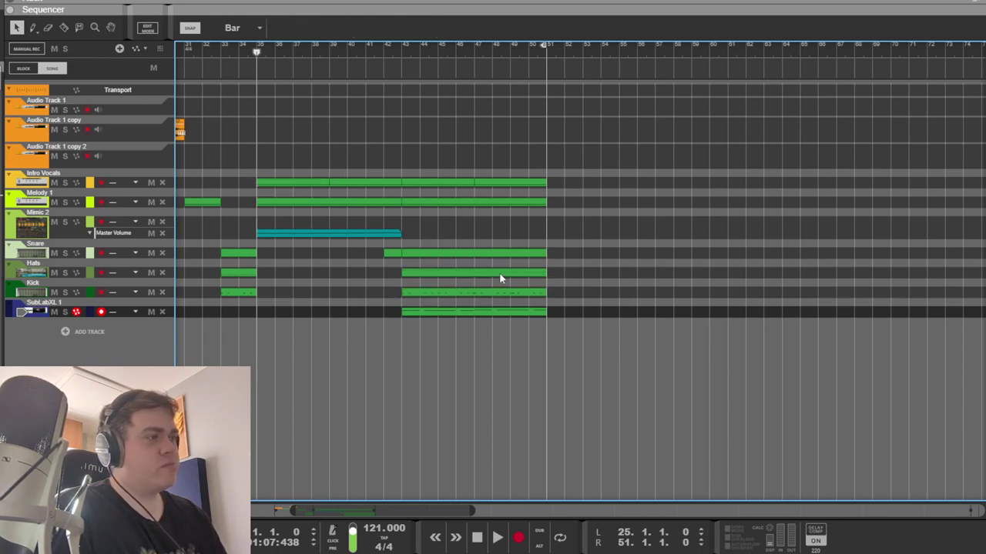
left_click(499, 273)
left_click(496, 254)
left_click(472, 314)
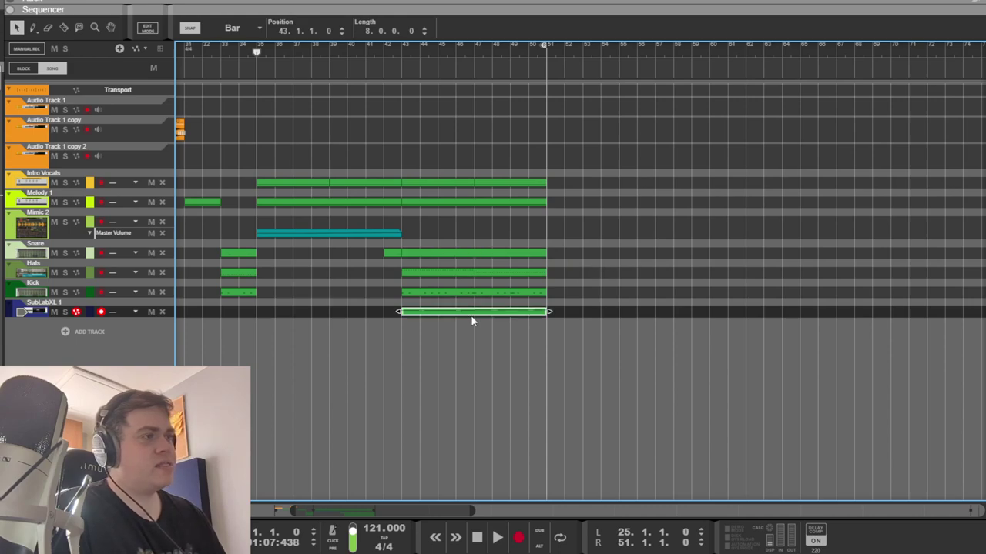
left_click(681, 304)
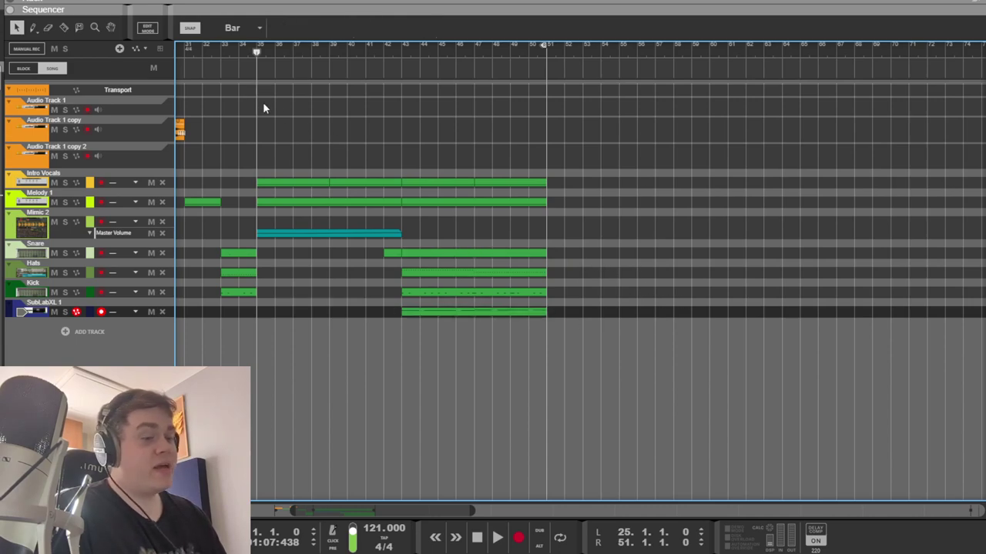
- Flip between the mixer and arrangement views, then bring up the rack and stop playback
key("F5")
key("F7")
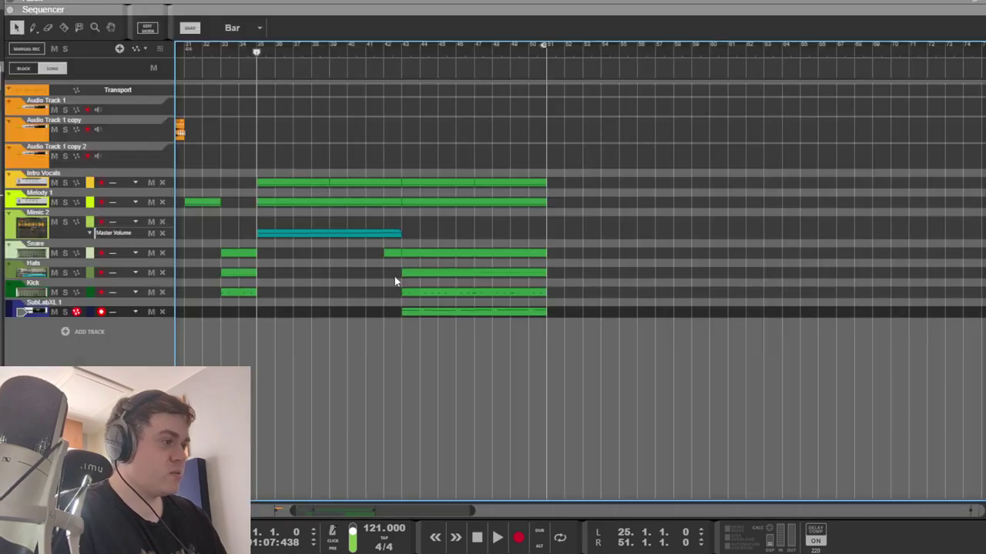
key("F5")
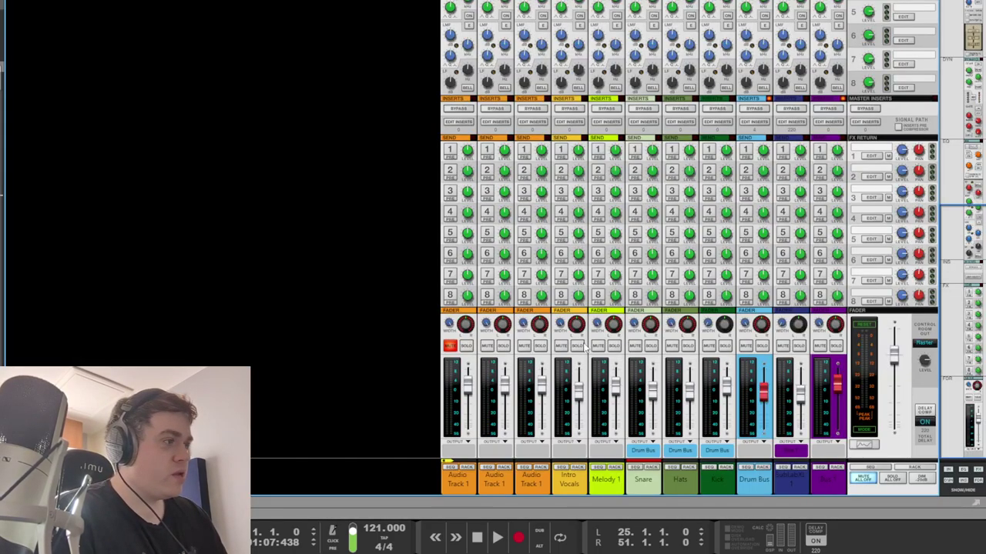
key("F7")
key("F6")
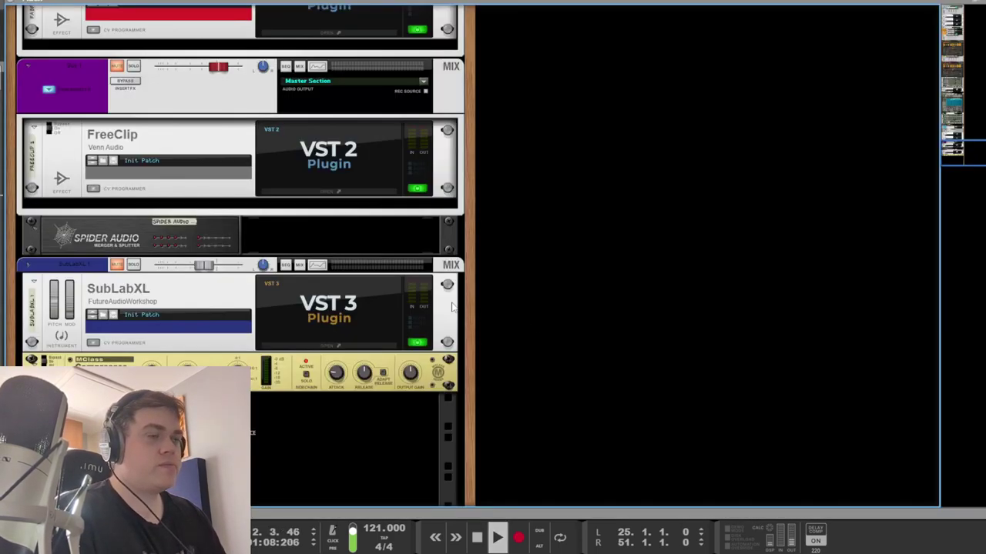
scroll(453, 306, "up", 20)
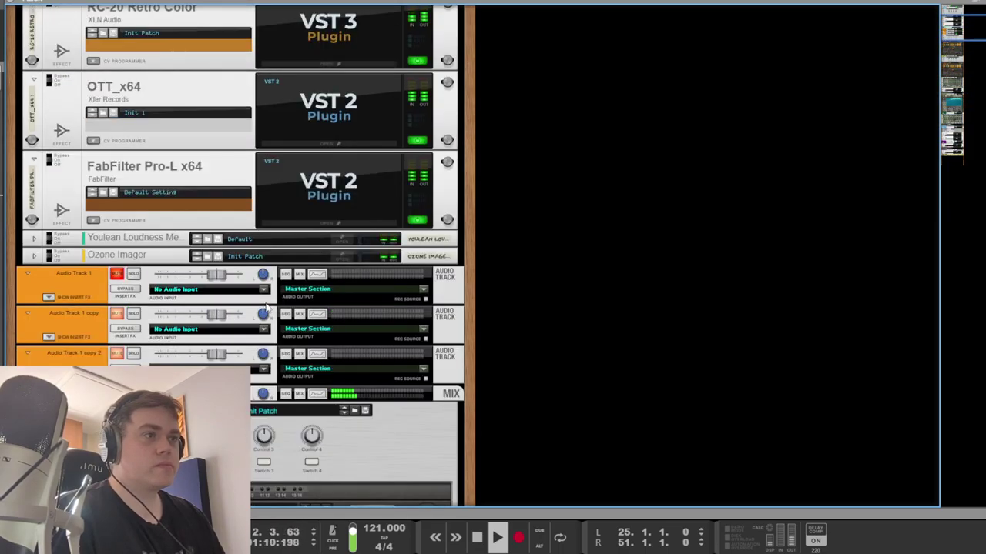
scroll(266, 305, "down", 8)
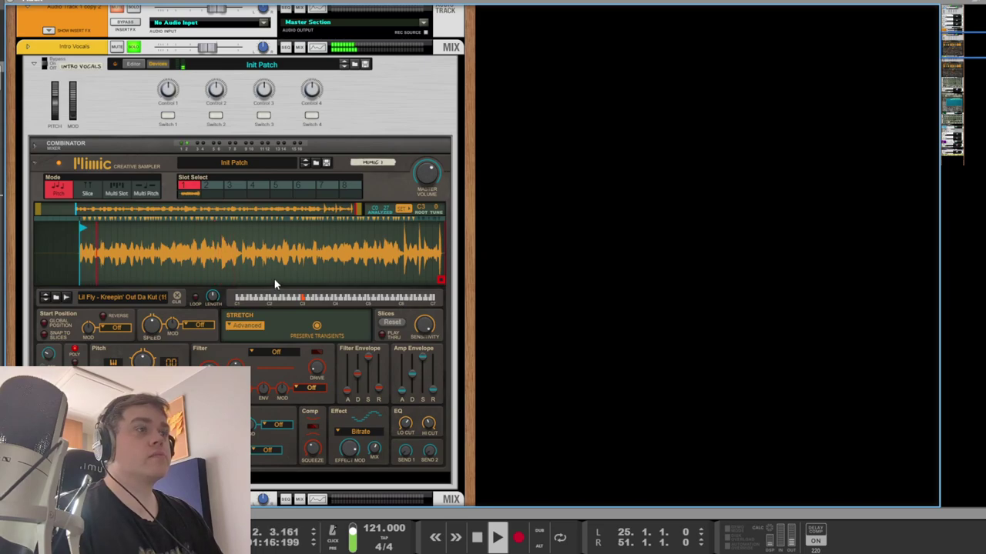
key("space")
scroll(270, 277, "down", 3)
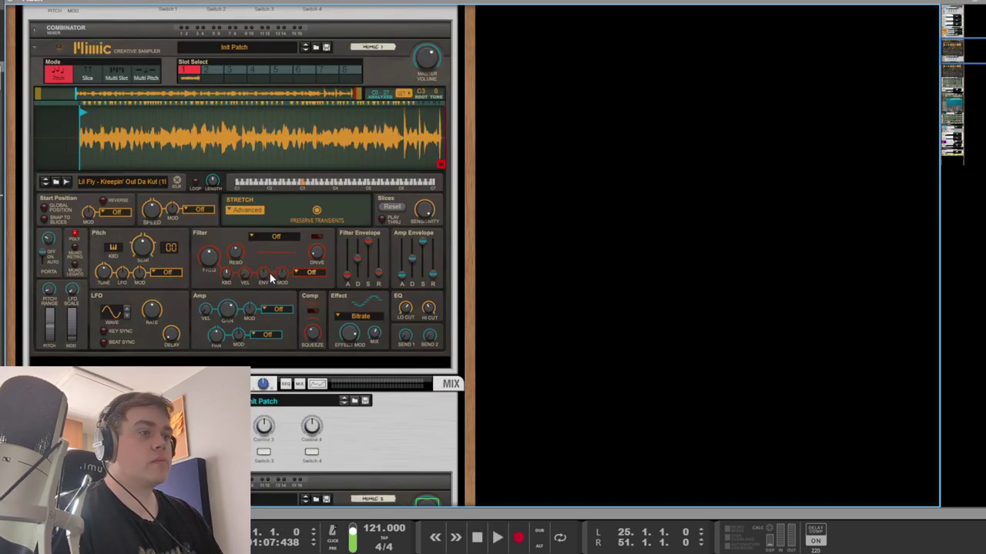
- Select the Intro Vocals Mimic sampler, audition it and check its filter envelope release
left_click(408, 316)
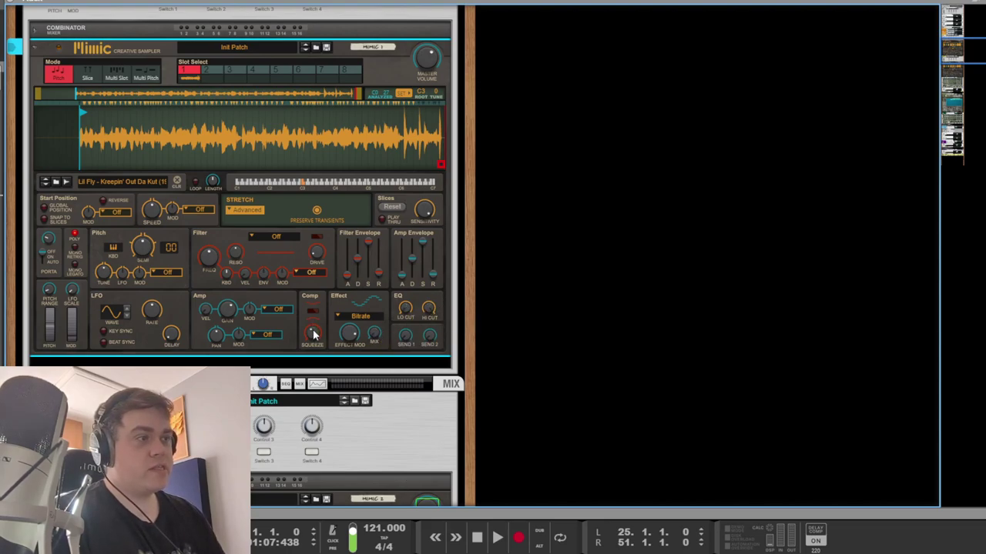
key("space")
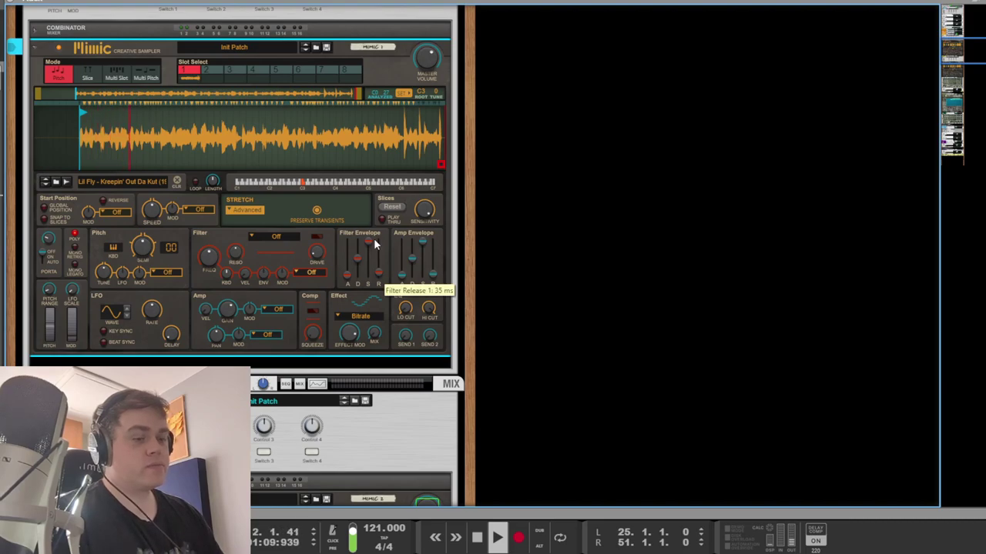
left_click(373, 238)
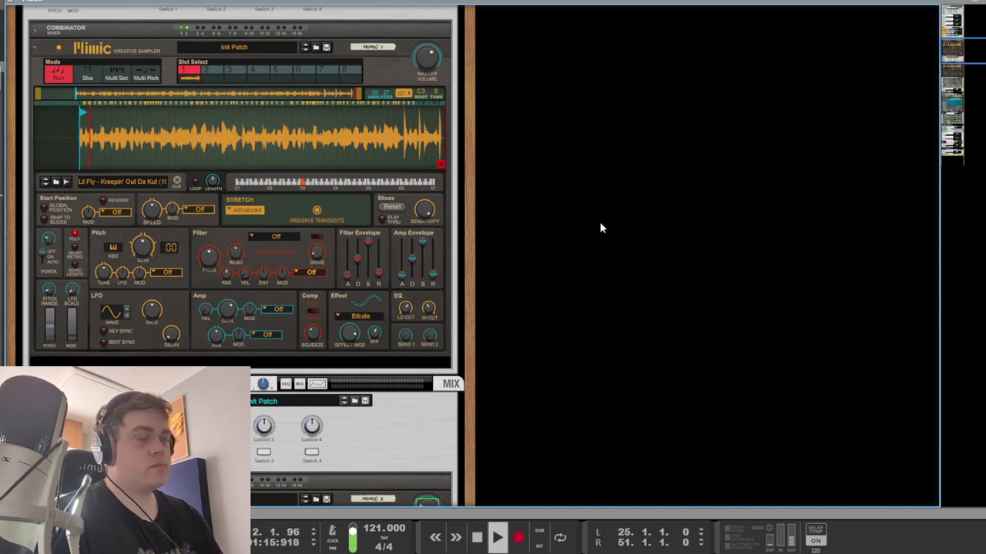
key("space")
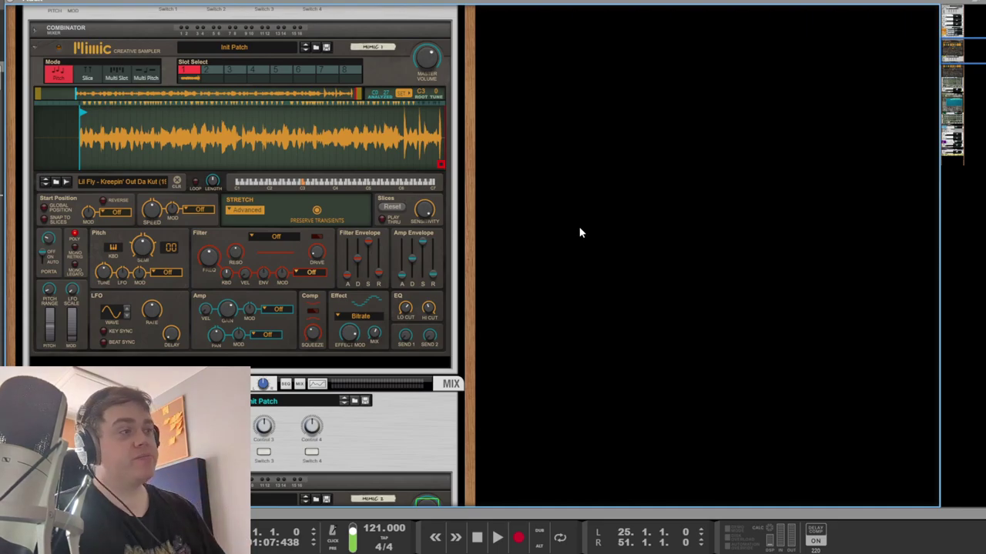
- Solo the Melody 1 track and play it back with the rack showing
scroll(361, 219, "down", 5)
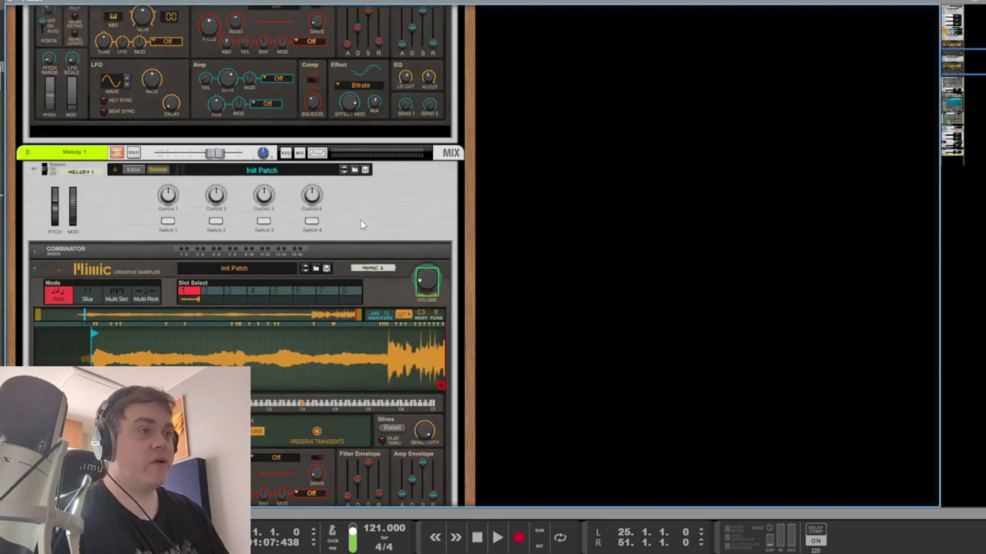
scroll(144, 200, "up", 2)
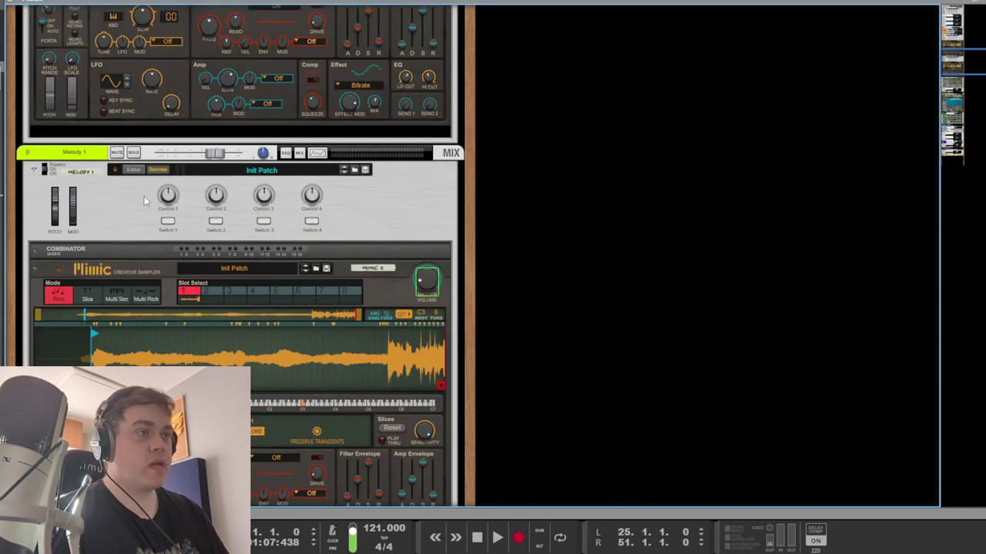
left_click(133, 153)
key("F7")
key("F6")
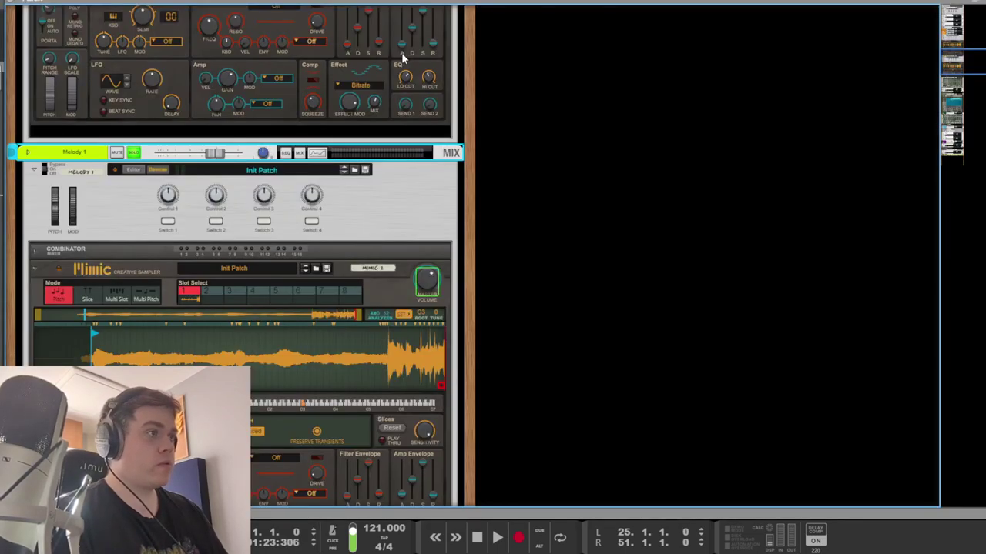
key("space")
- Adjust the Melody 1 Mimic sampler controls while auditioning, then stop at the song start
scroll(362, 276, "down", 3)
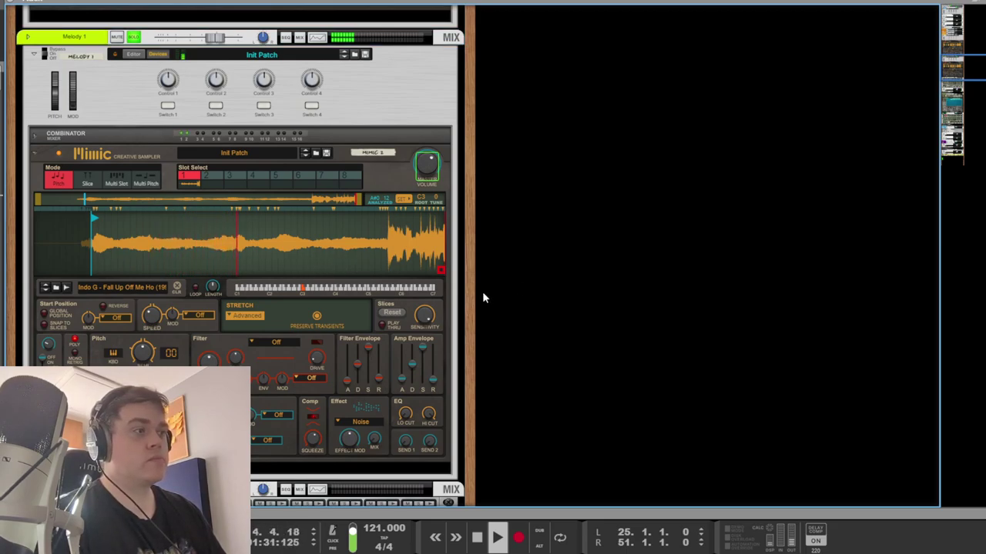
left_click_drag(484, 298, 491, 275)
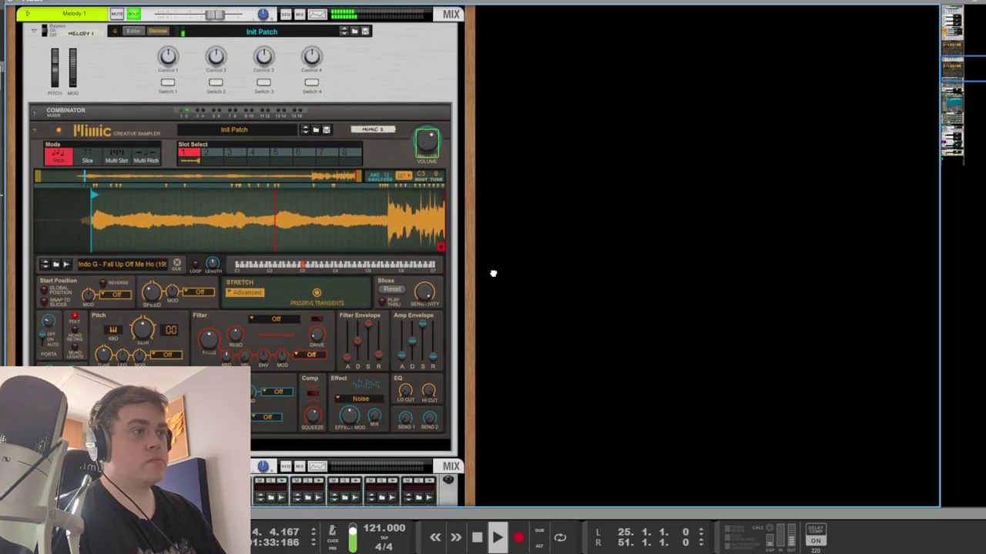
left_click_drag(493, 273, 497, 275)
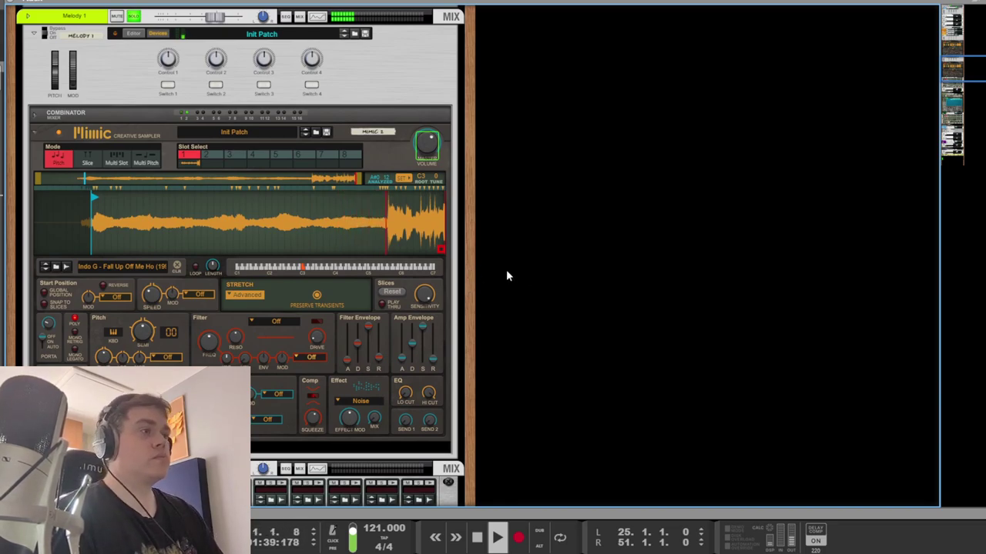
key("space")
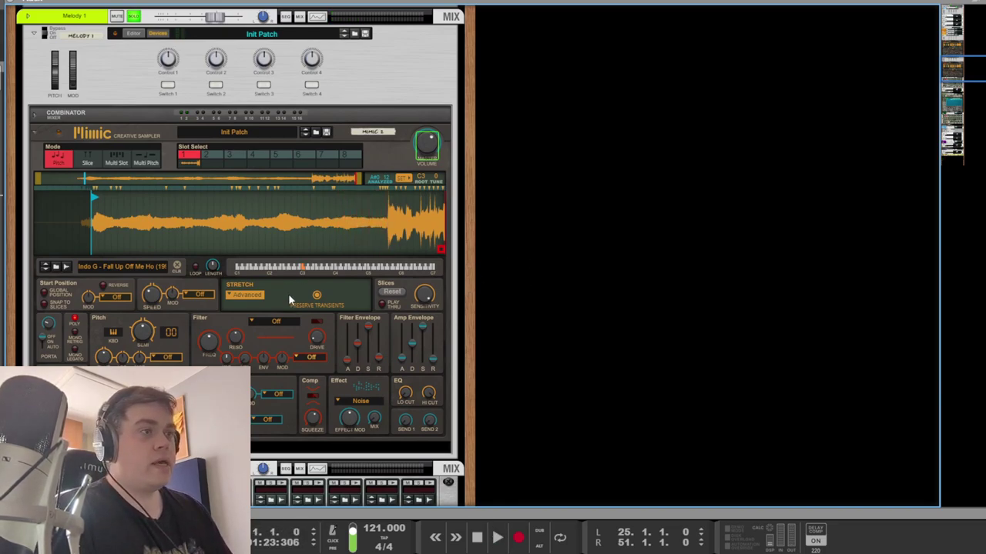
mouse_move(145, 301)
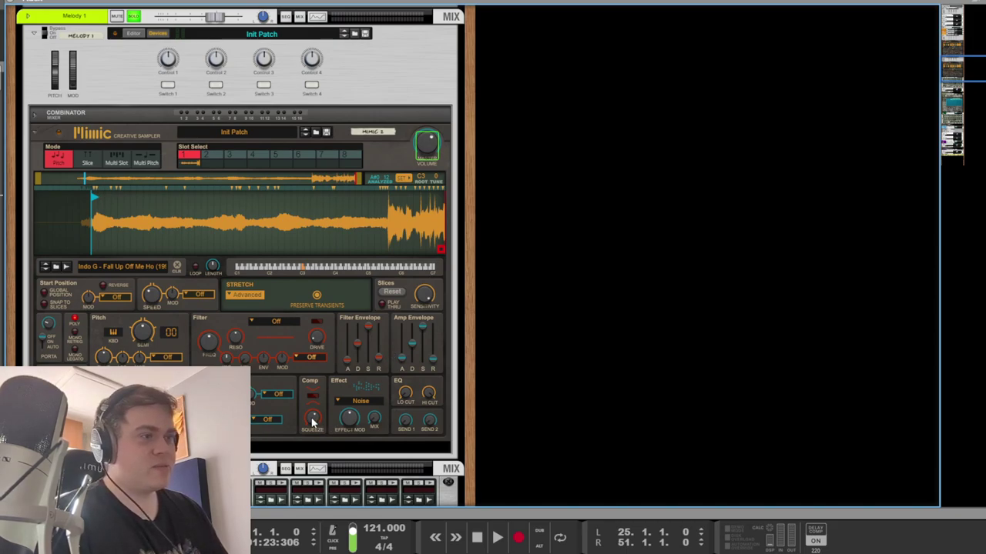
key("space")
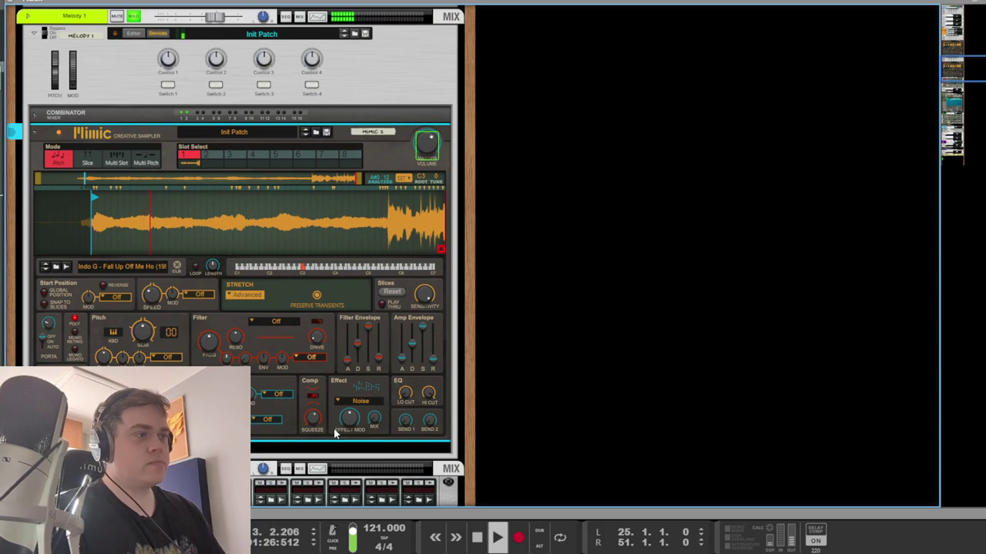
key("space")
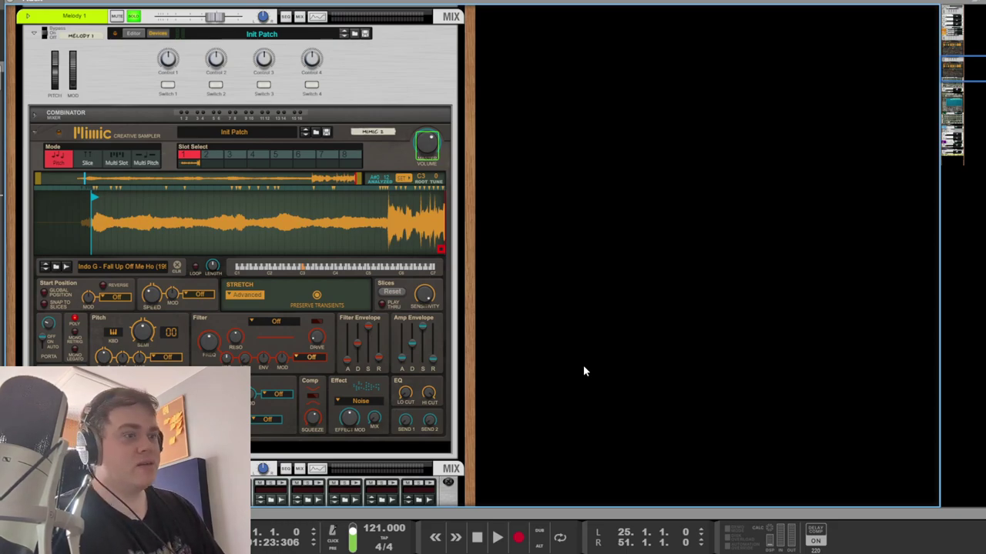
- Open the Mimic 2 Master Volume automation clip for editing, close it, and audition the ramp
key("F5")
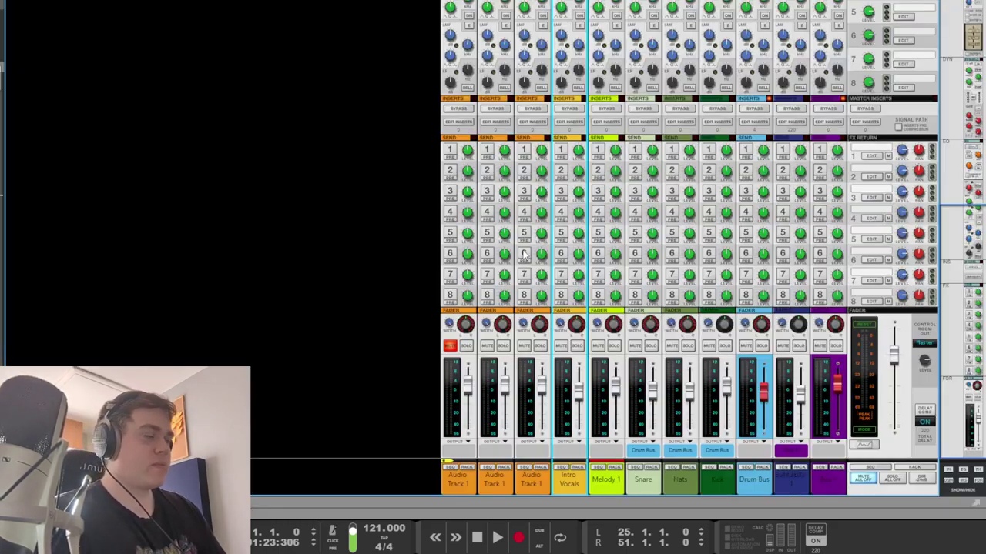
key("F7")
double_click(337, 234)
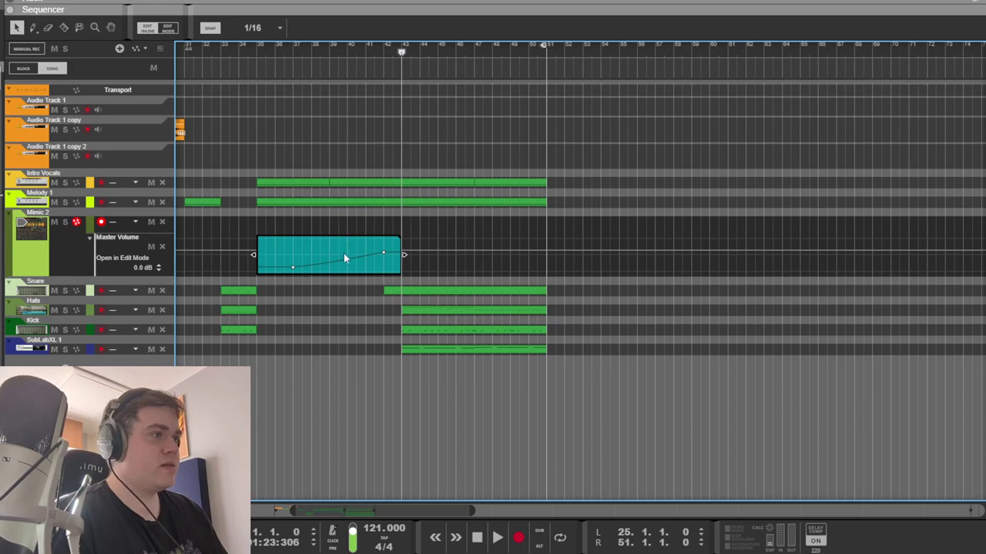
left_click_drag(339, 511, 351, 510)
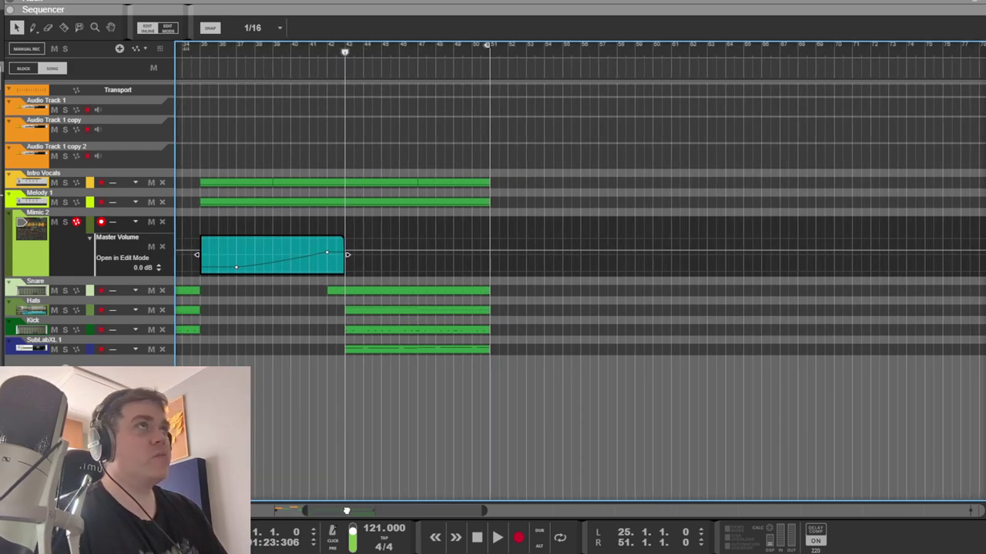
double_click(377, 215)
key("space")
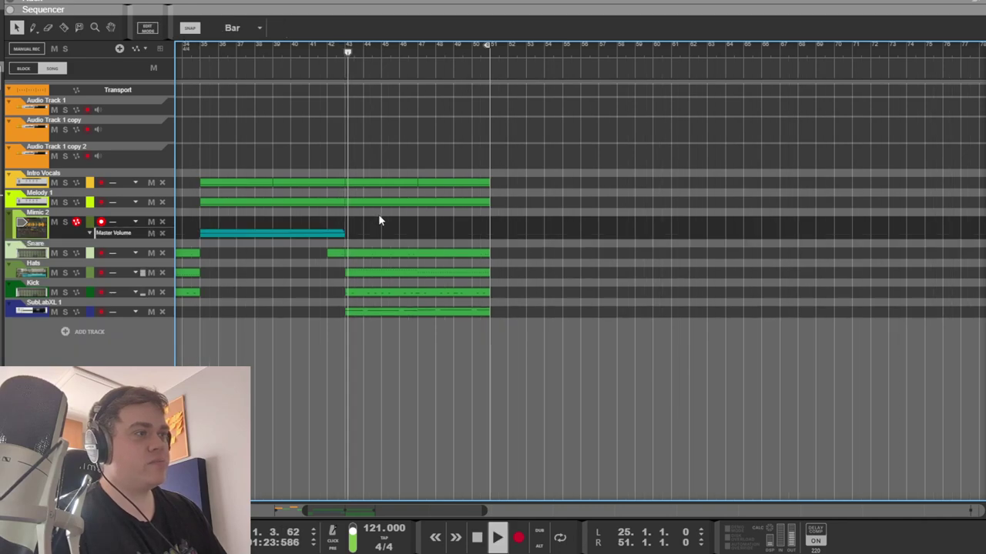
key("space")
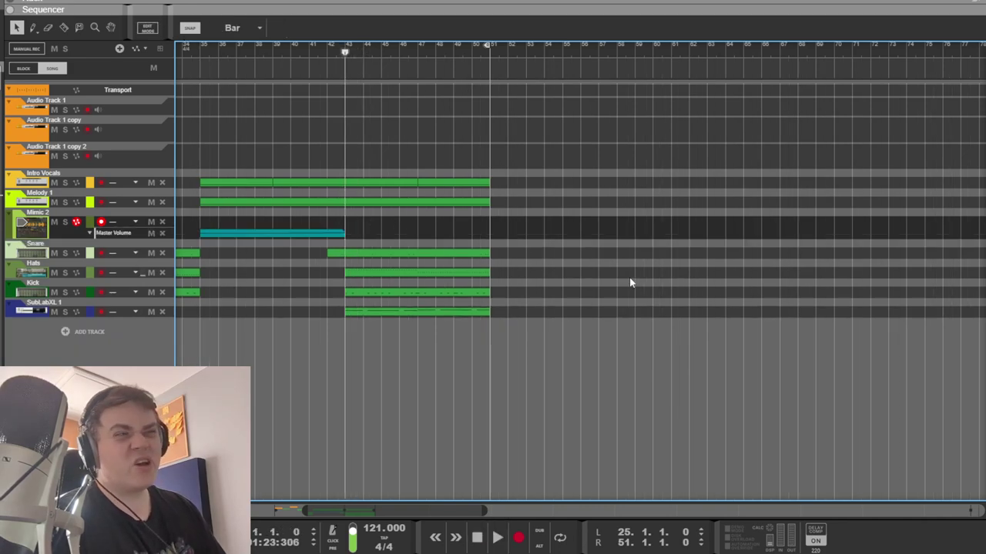
- Cycle through mixer, arrangement and rack views while restarting playback from an earlier bar
key("F5")
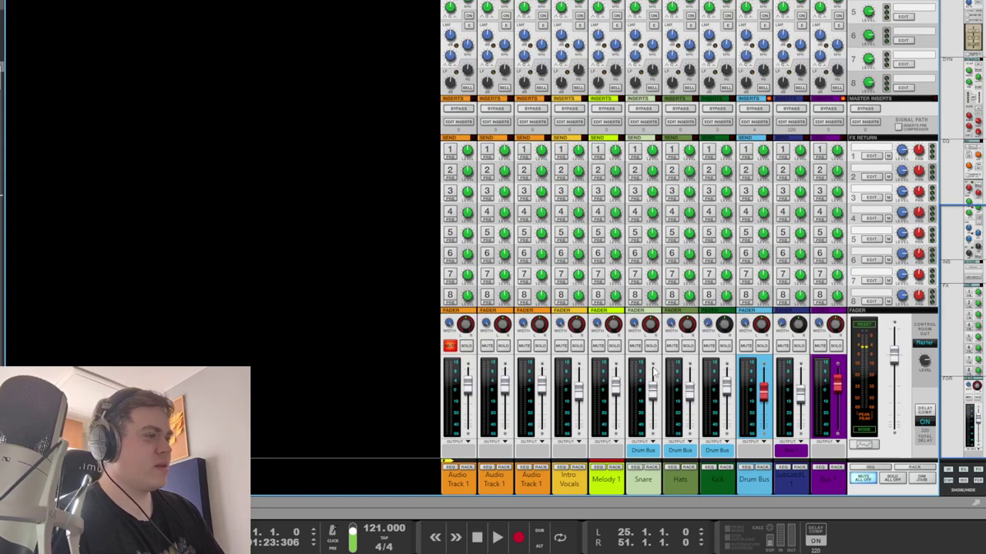
key("space")
key("F7")
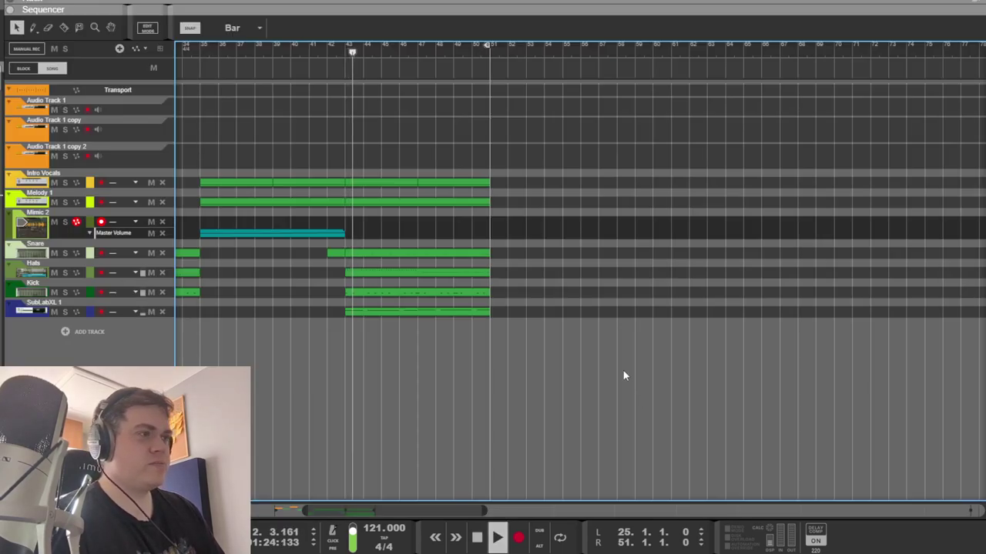
key("F6")
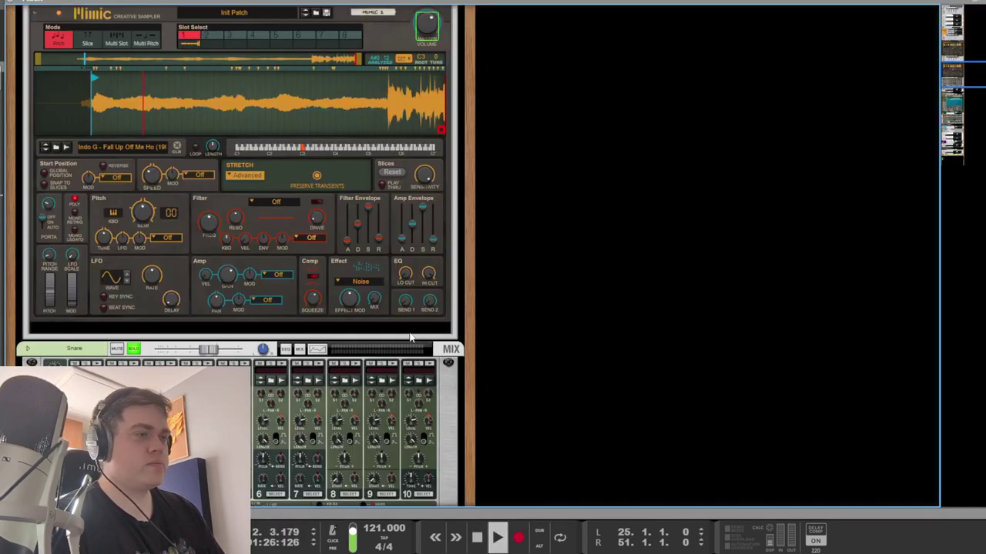
key("space")
key("space")
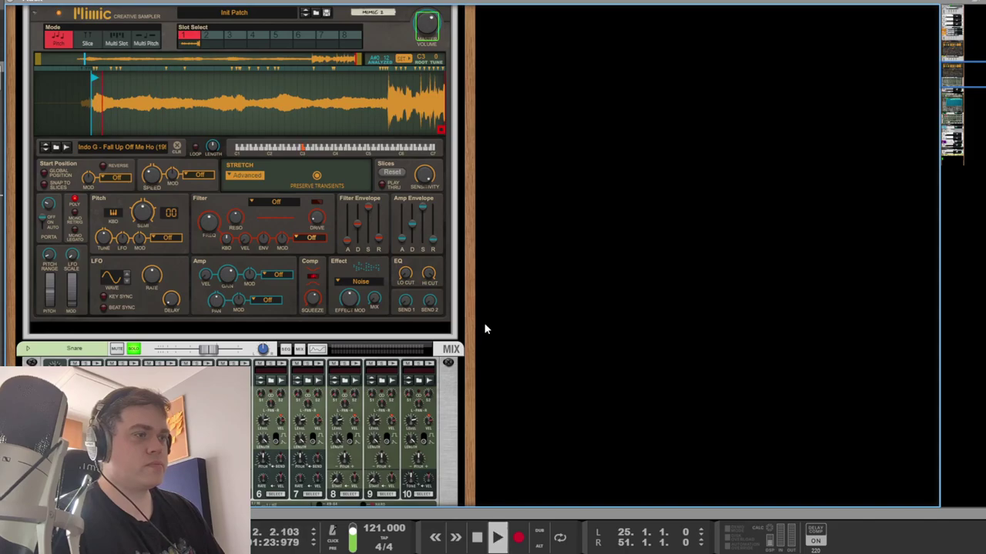
key("space")
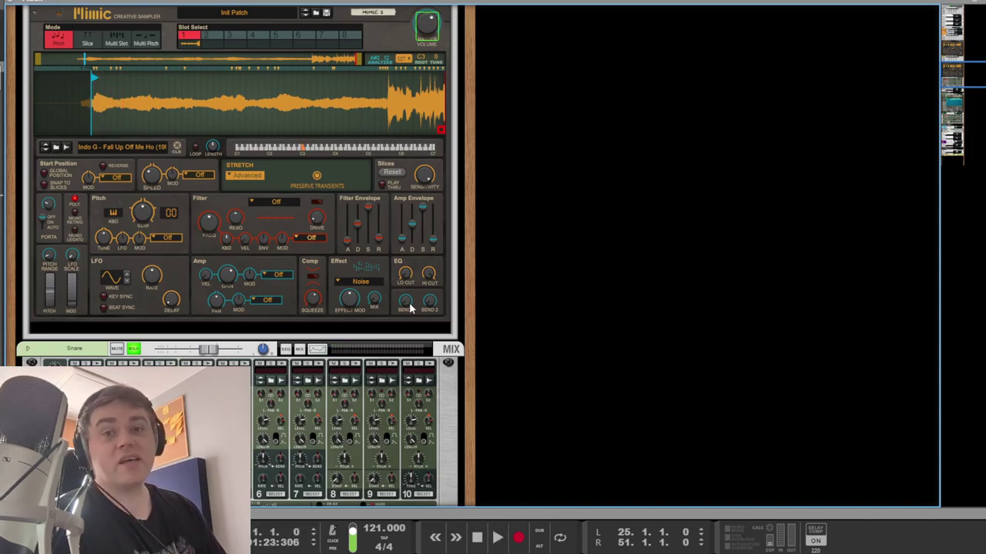
key("F7")
- Inspect the Snare clip's notes and solo the Snare and Hats channels in the mixer
double_click(469, 254)
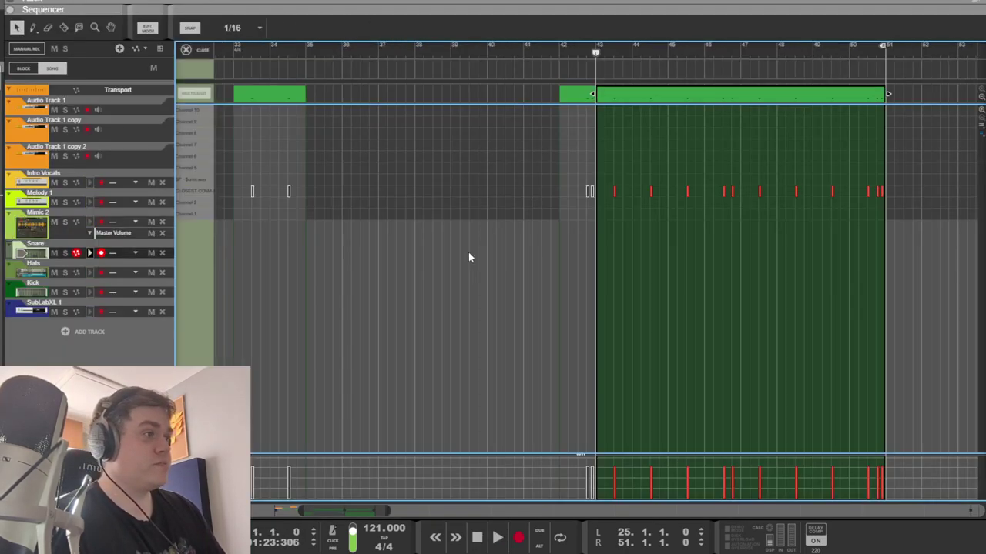
left_click(196, 191)
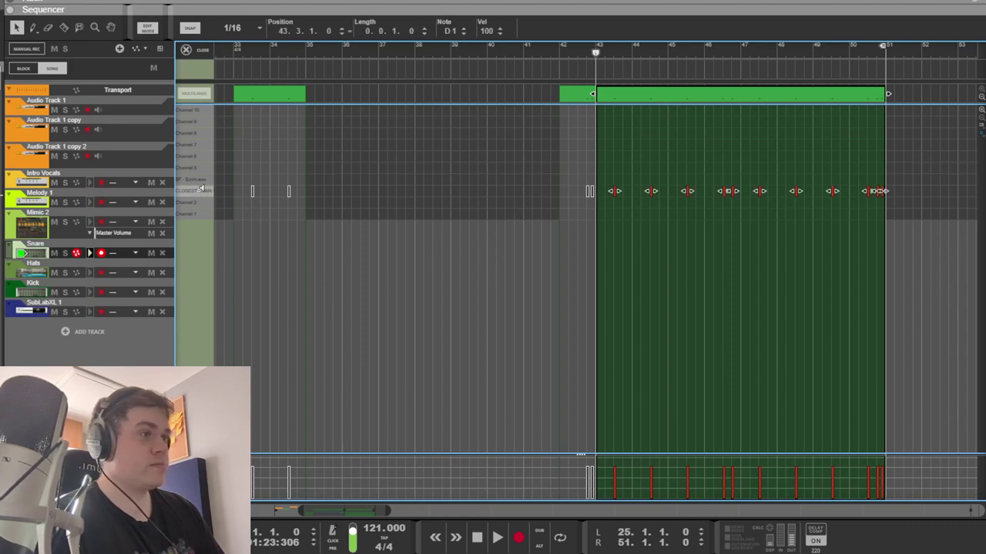
key("F5")
left_click(652, 349)
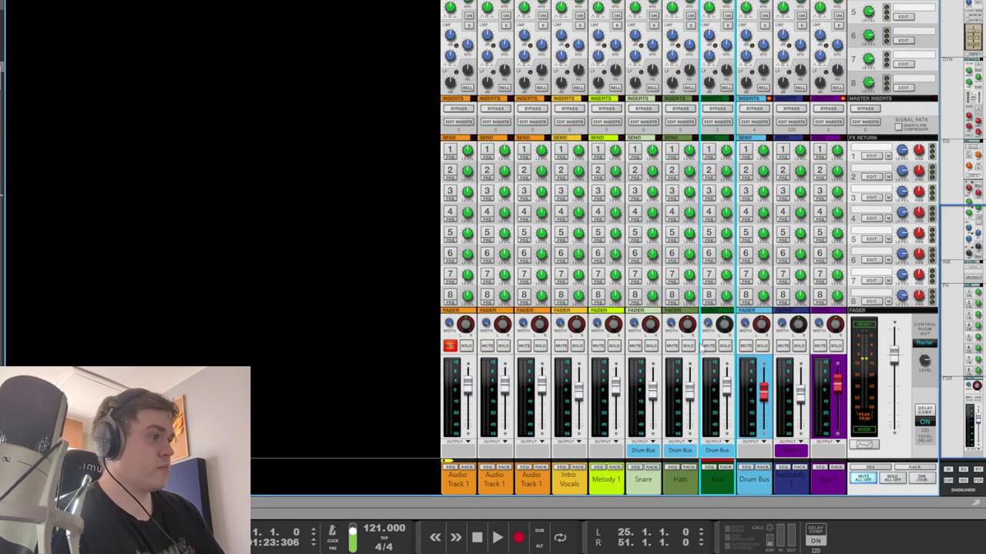
left_click(687, 347)
key("F7")
double_click(605, 274)
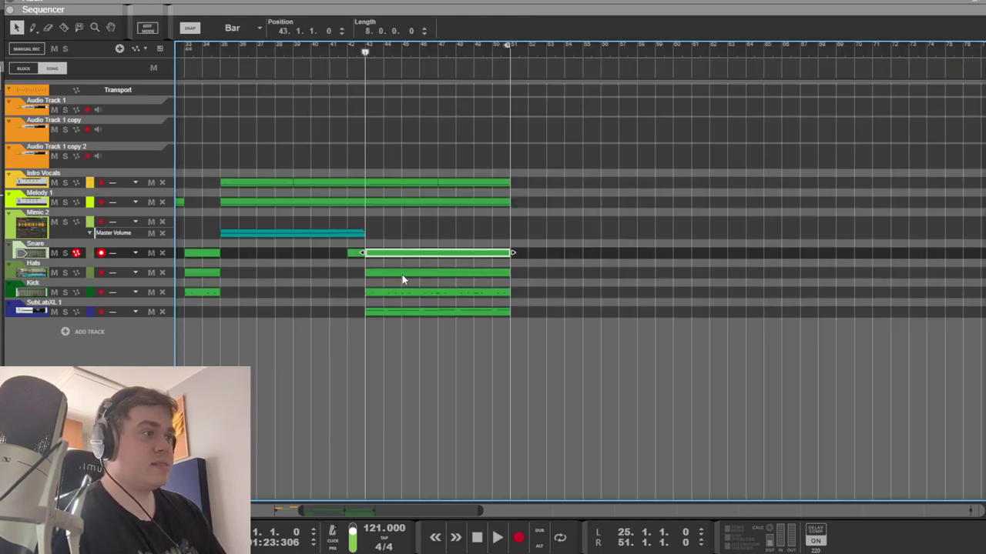
- Inspect the Hats clip's C3 and G2 hi-hat notes
double_click(406, 278)
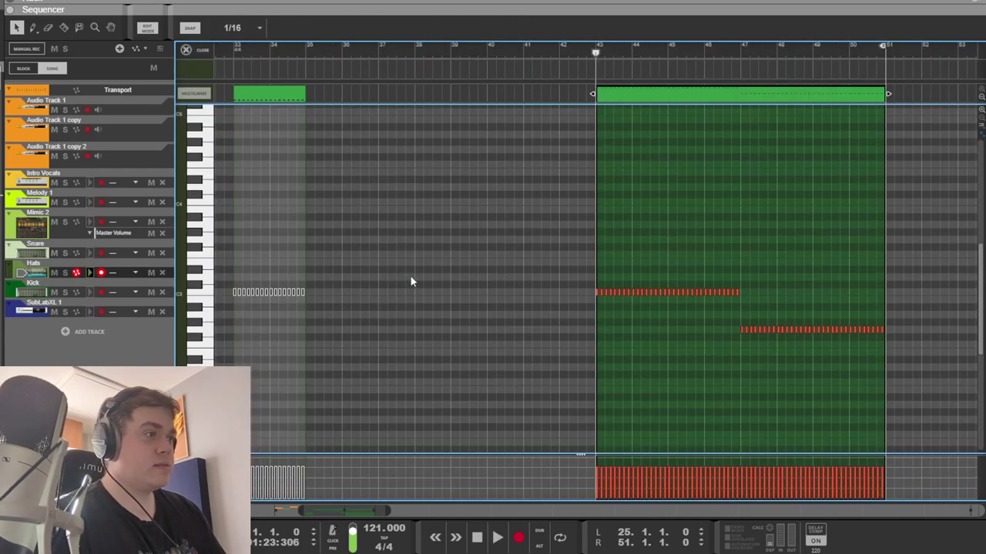
left_click(208, 290)
left_click(204, 329)
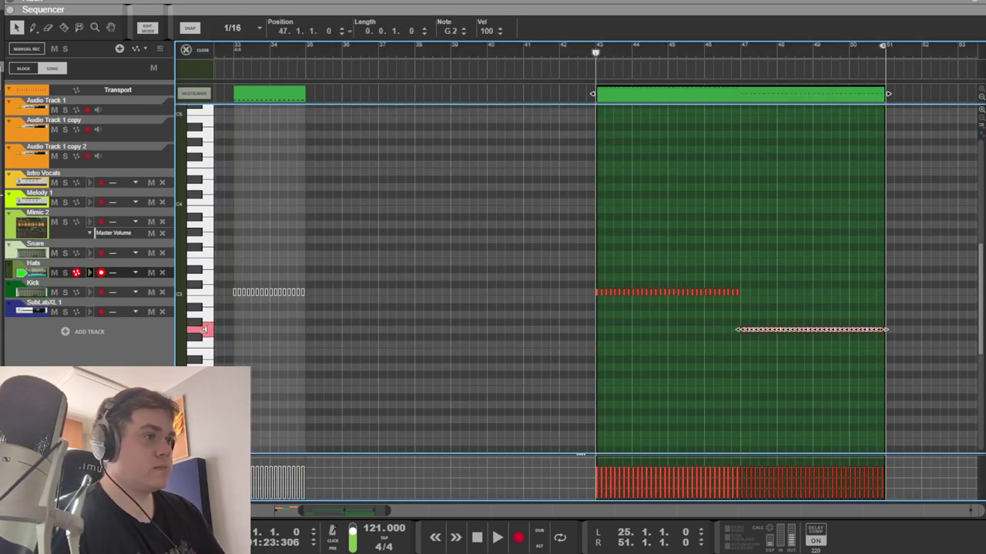
left_click(288, 331)
key("F5")
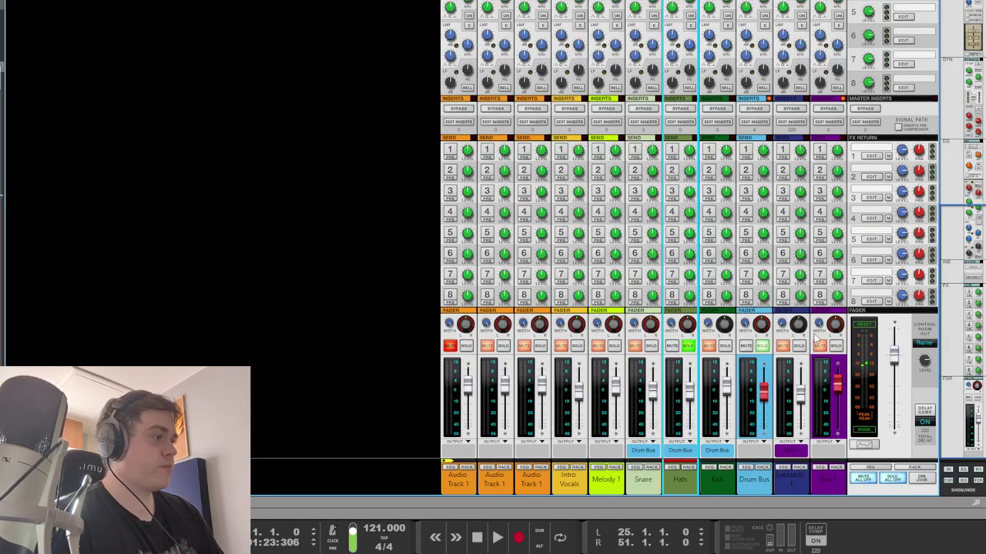
key("F7")
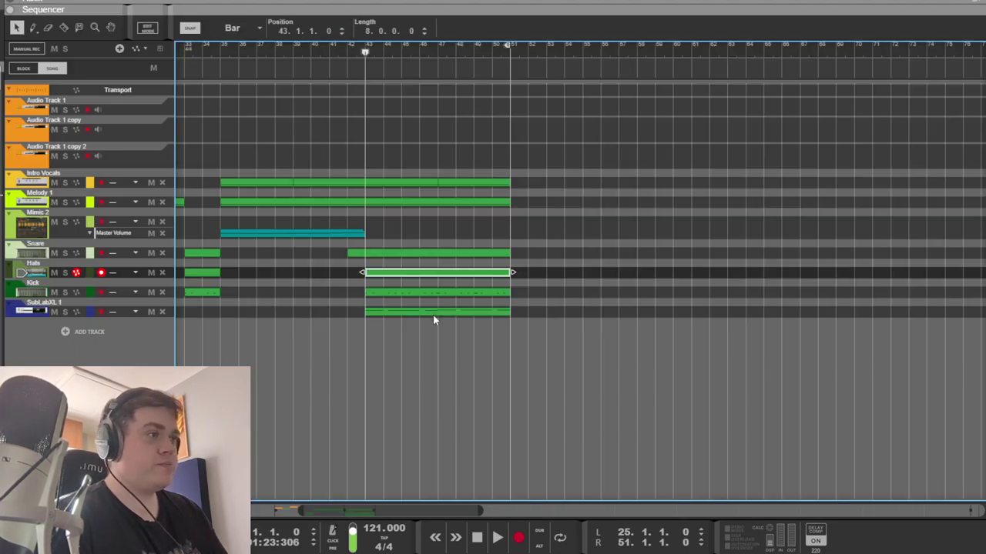
- Inspect the Kick clip's drum notes, then show the device rack
double_click(394, 296)
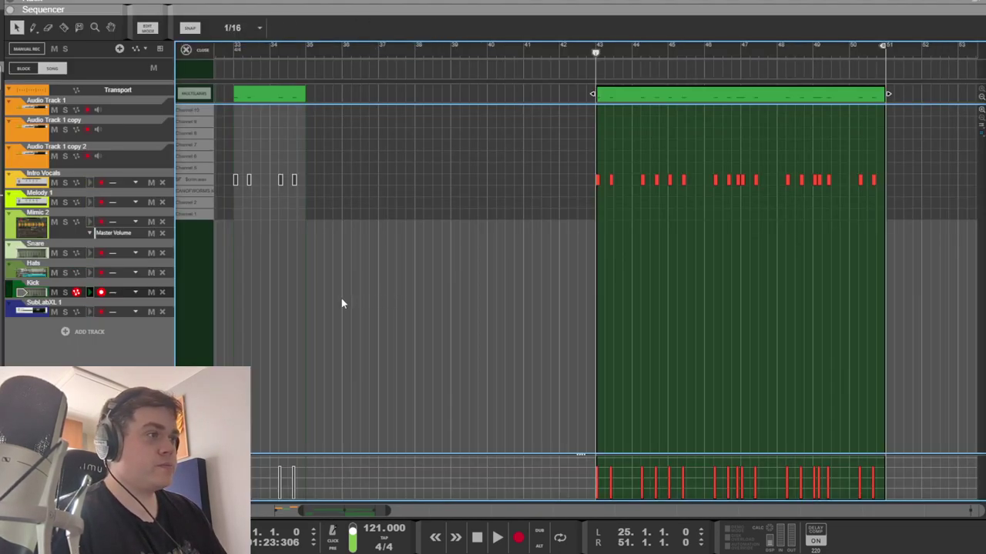
left_click(203, 179)
double_click(714, 250)
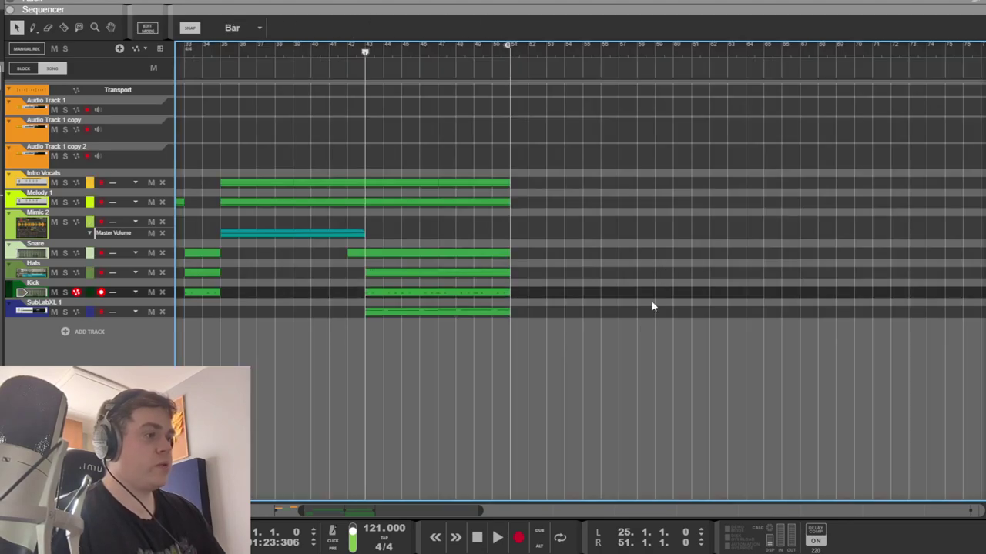
key("F6")
- Turn off the Kick channel's solo in the mixer and start playback
scroll(574, 300, "up", 10)
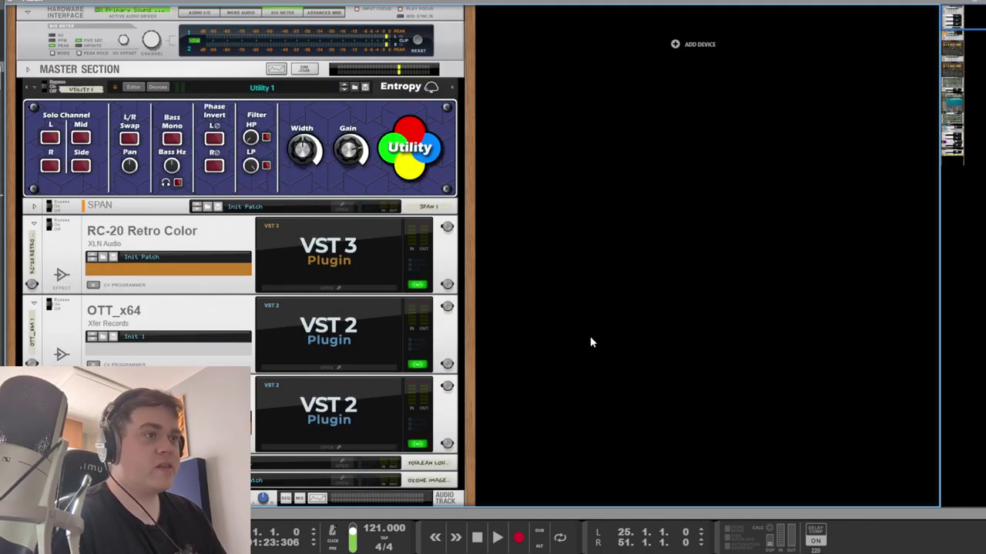
scroll(590, 336, "down", 2)
key("F5")
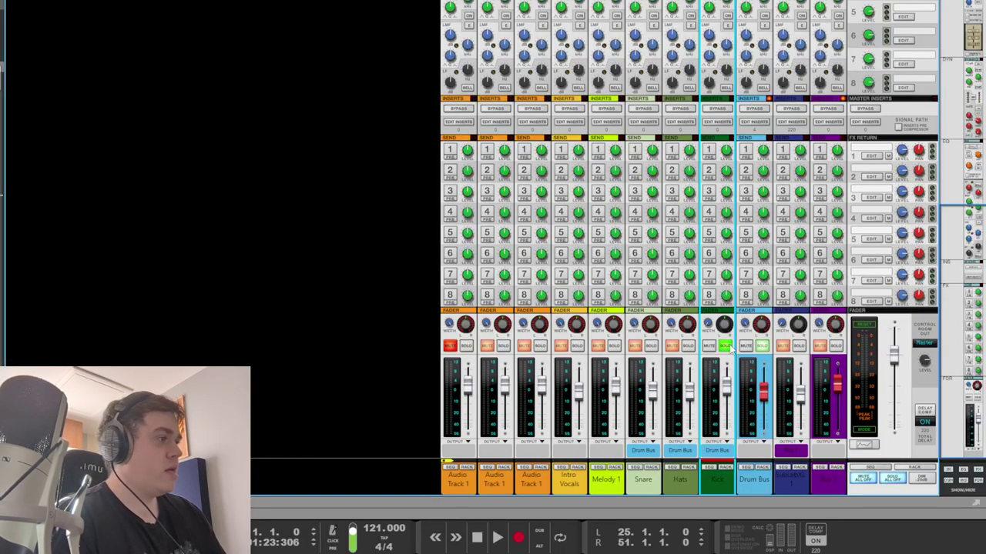
left_click(727, 347)
key("space")
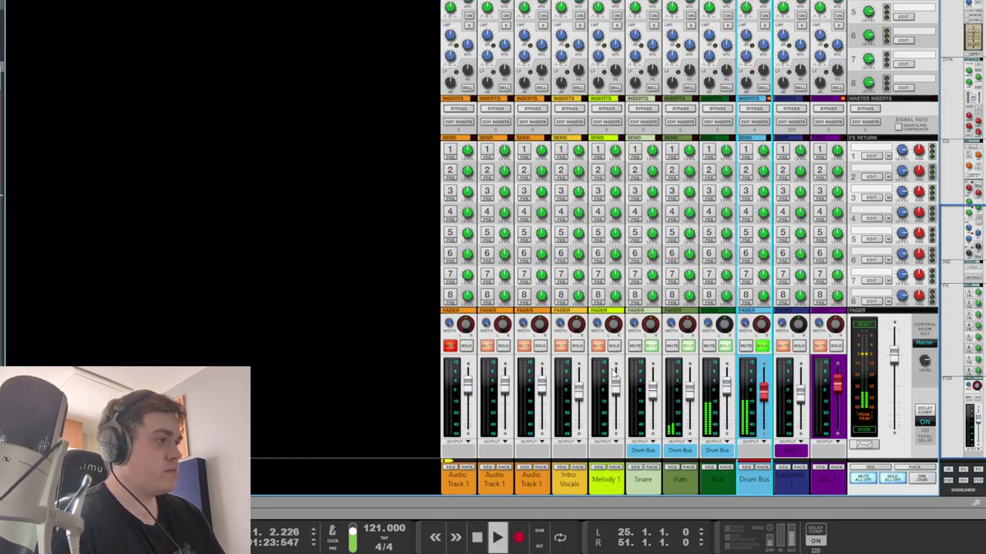
- Scroll the rack down to the Drum Bus inserts and stop playback at the song start
key("F6")
scroll(526, 344, "down", 15)
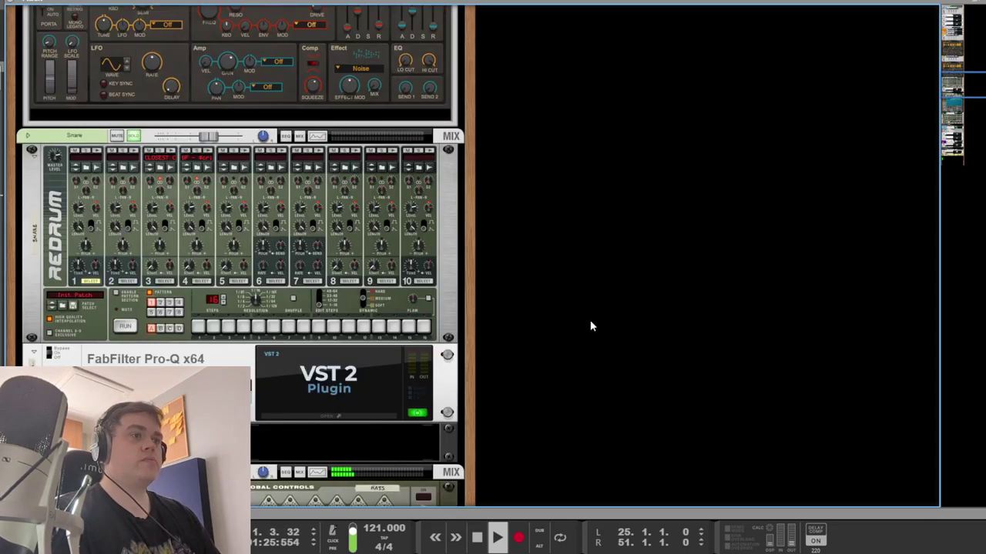
scroll(592, 326, "down", 9)
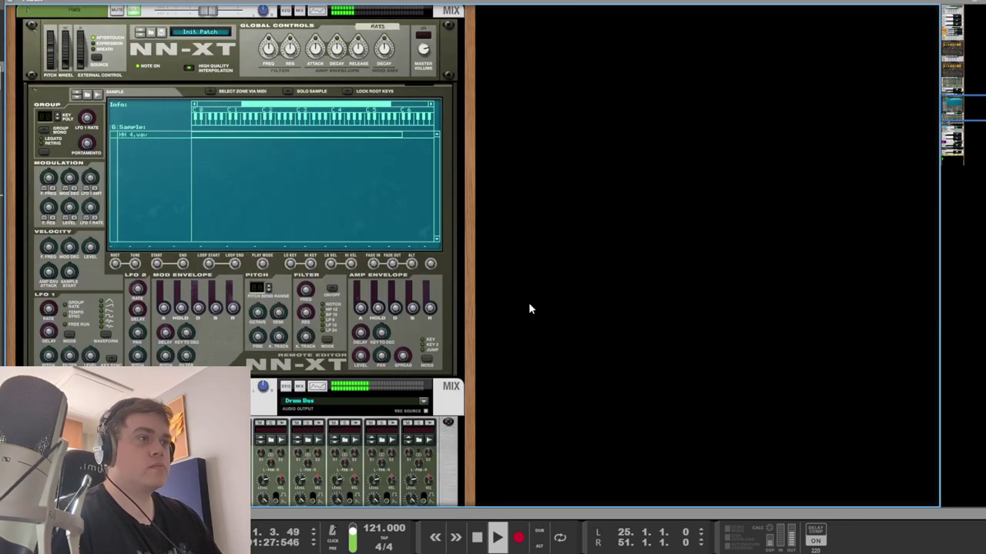
key("space")
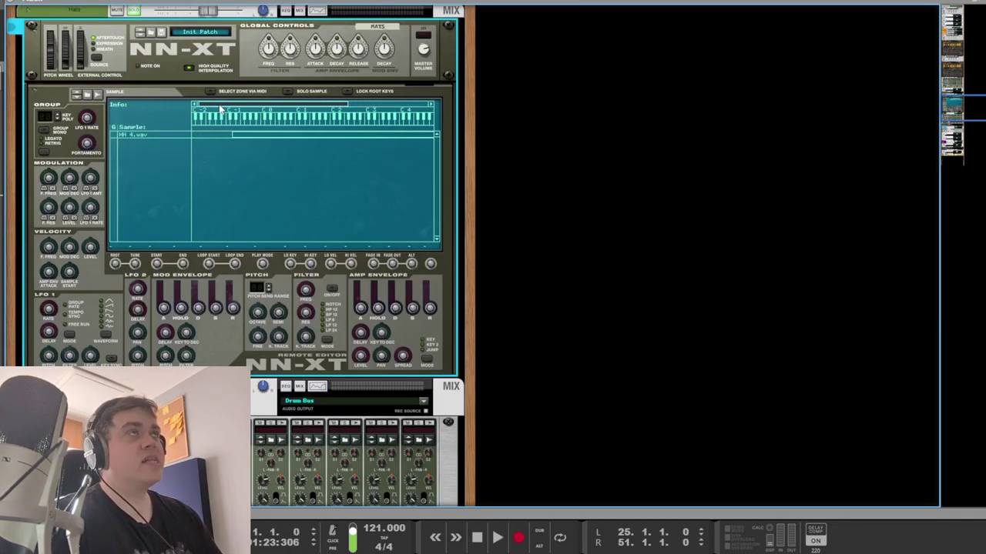
scroll(636, 298, "down", 5)
scroll(246, 325, "down", 7)
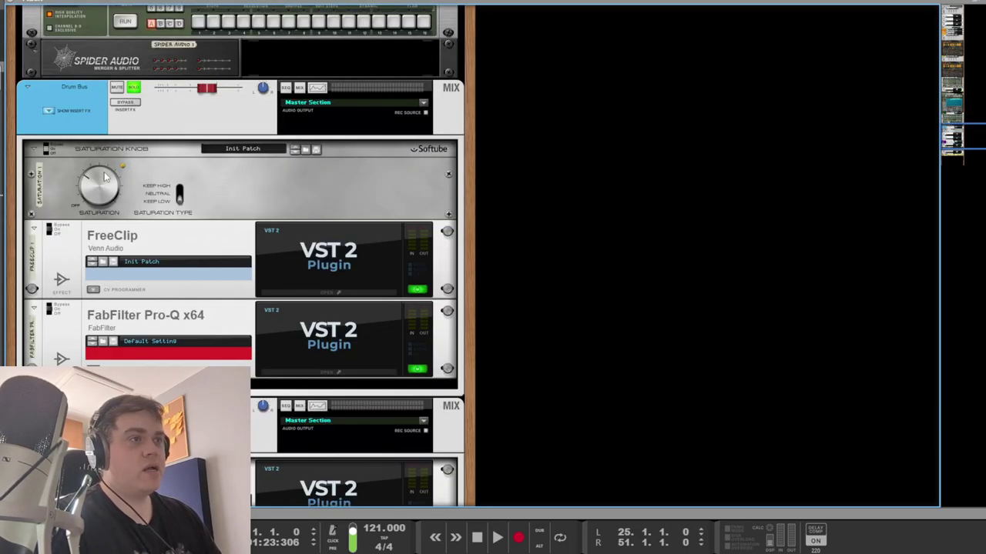
- Inspect the Drum Bus Pro-Q settings, then select the FreeClip and Saturation Knob devices
double_click(299, 320)
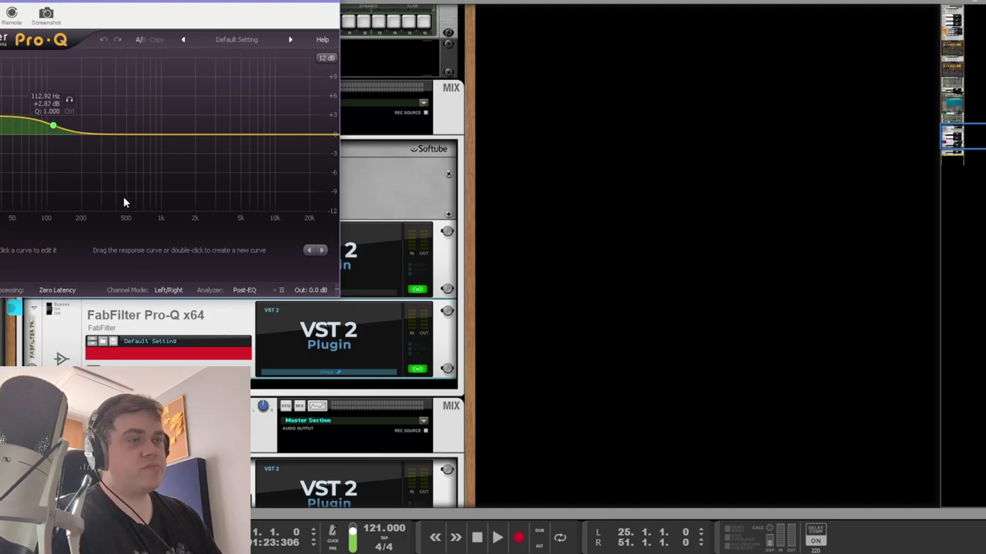
left_click(531, 288)
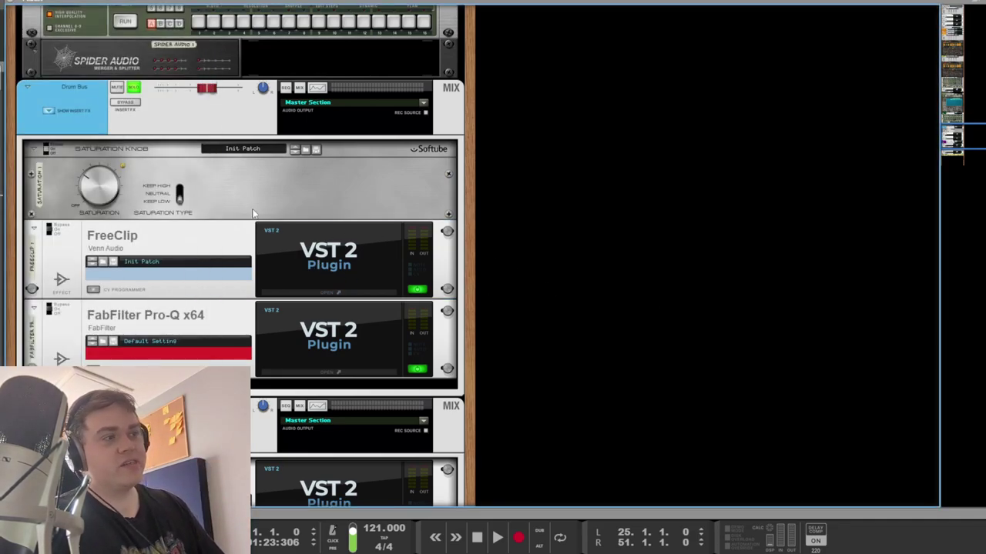
left_click(213, 202)
left_click(214, 242)
key("Up")
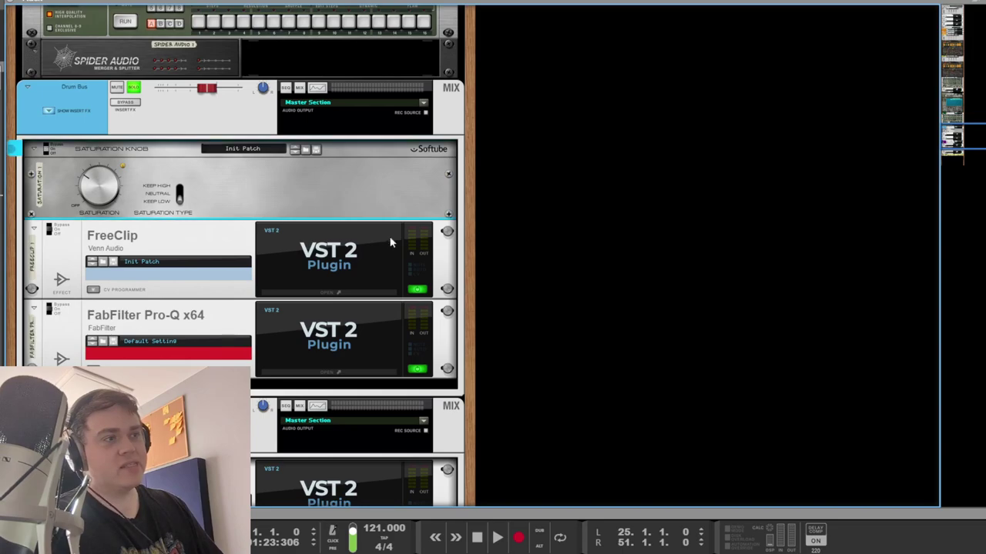
- Check the FreeClip clipper settings and try moving FreeClip before the Saturation Knob
left_click(317, 258)
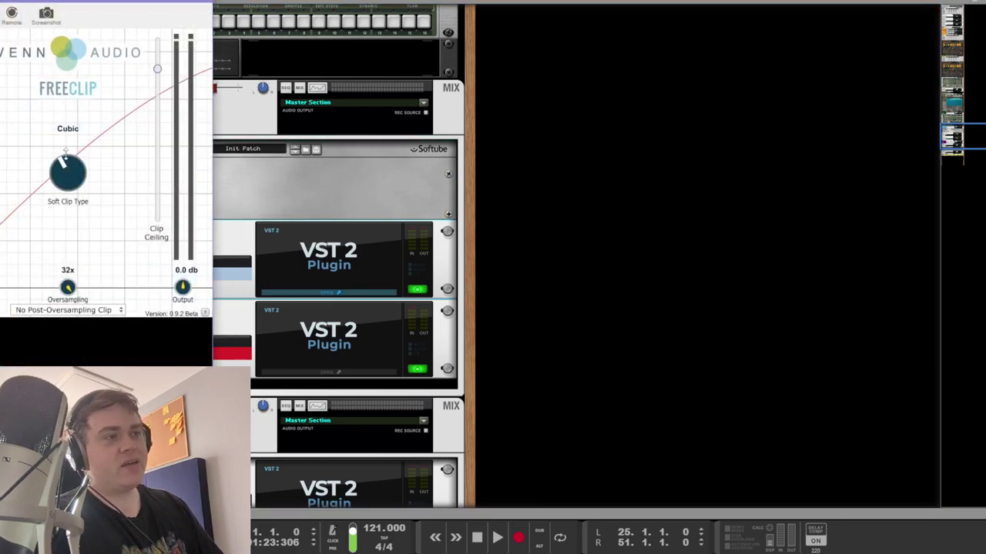
left_click(484, 238)
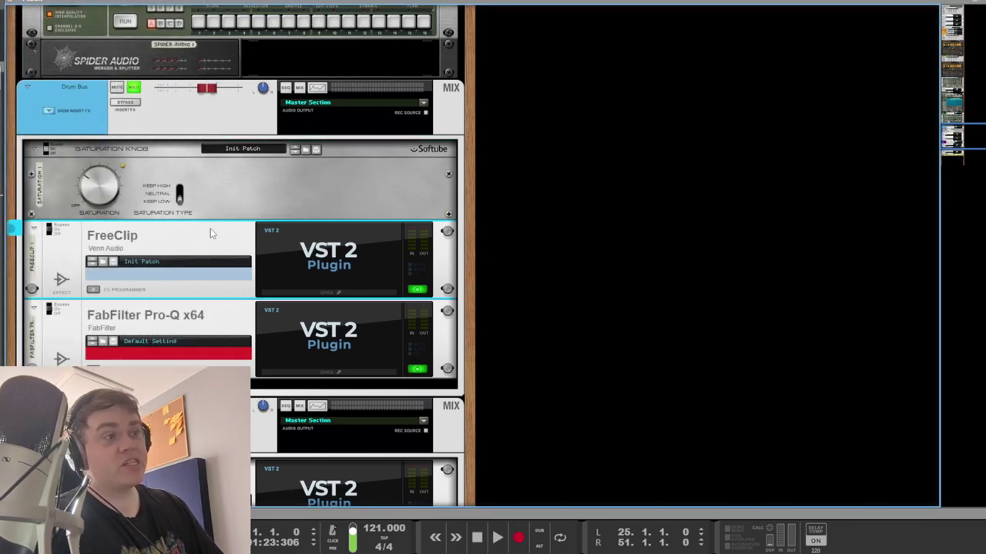
mouse_move(216, 248)
left_mouse_down()
mouse_move(214, 171)
mouse_move(217, 249)
left_mouse_up()
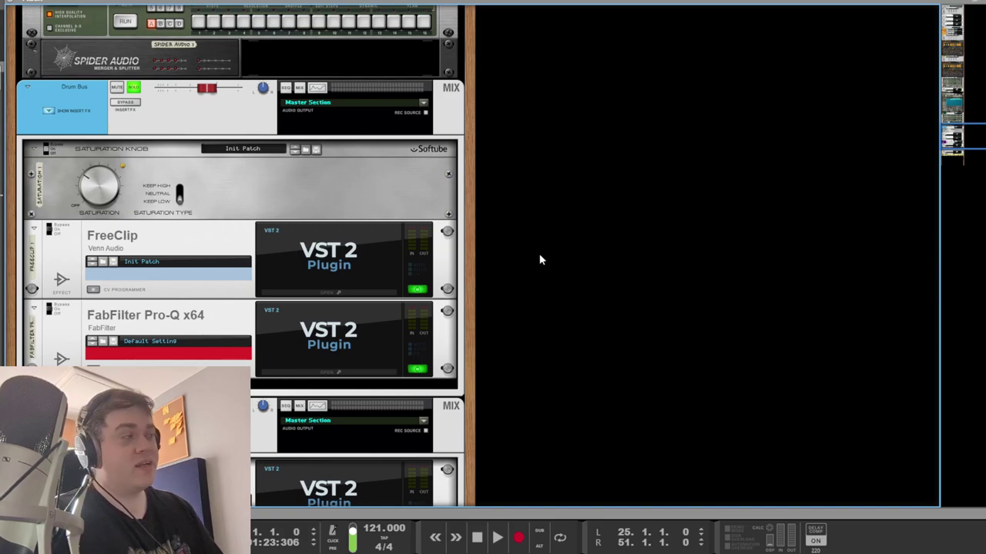
key("F7")
key("F5")
- Unsolo and mute the Drum Bus, then inspect the SubLabXL synth in the rack and stop playback
left_click(763, 346)
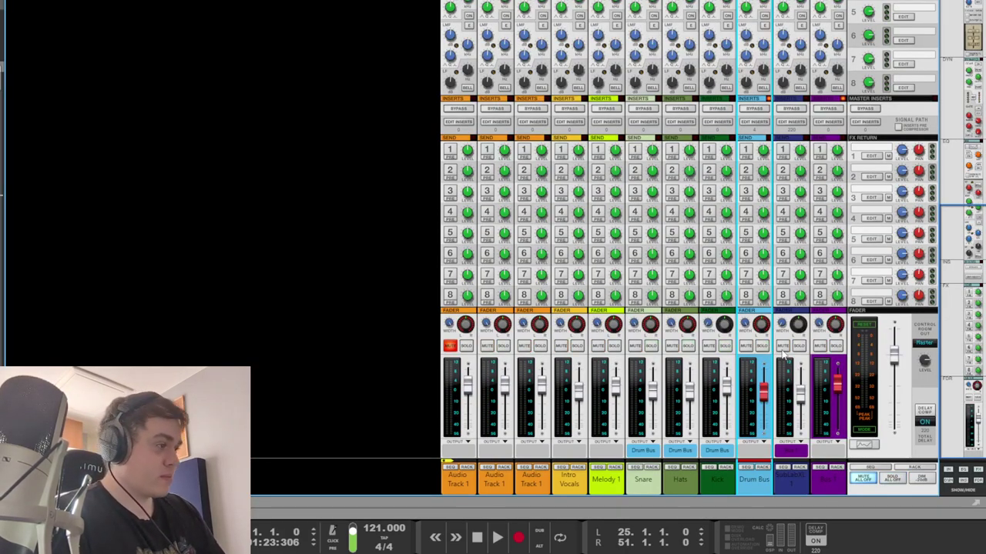
left_click(793, 353)
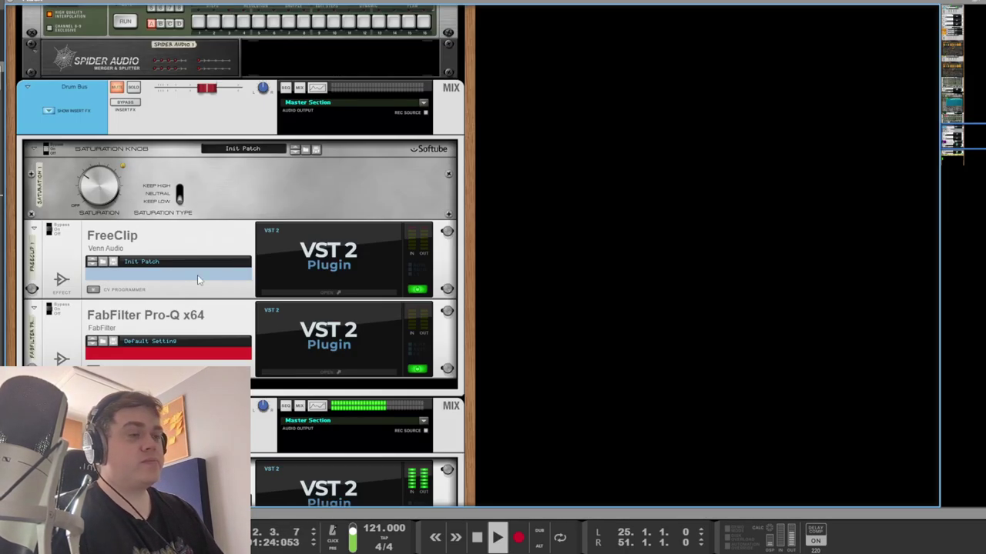
key("F6")
double_click(251, 307)
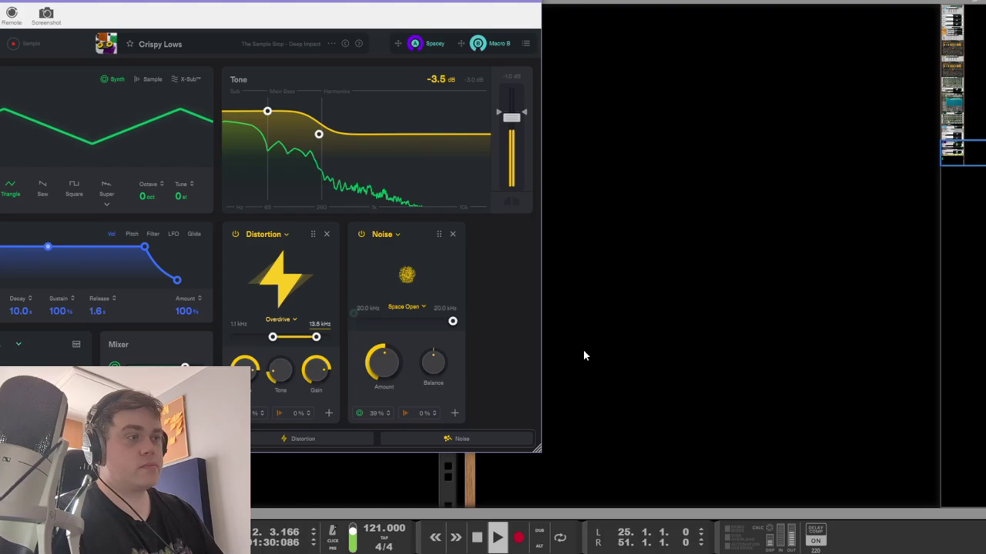
left_click(630, 361)
key("space")
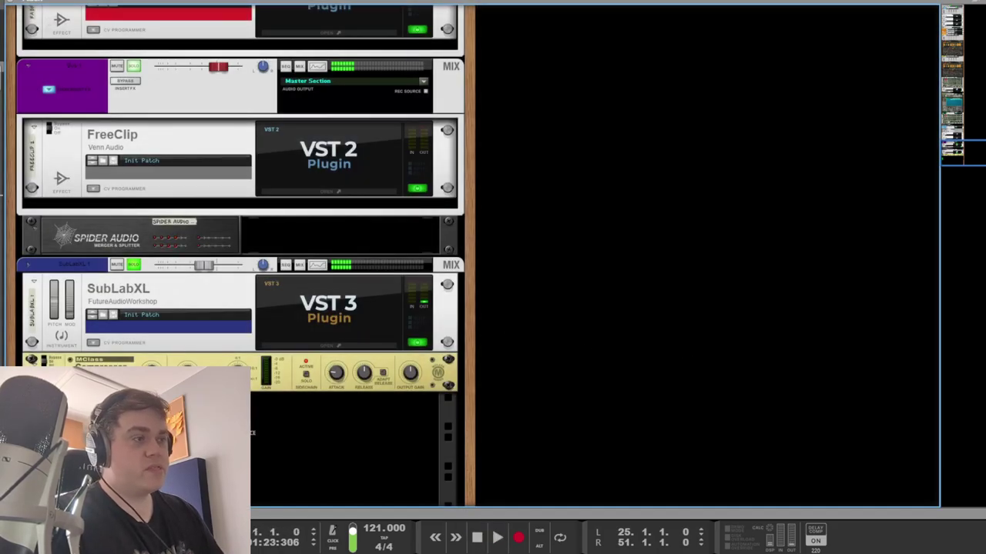
- Flip the rack to its back panel and look over the SubLabXL cabling
key("Tab")
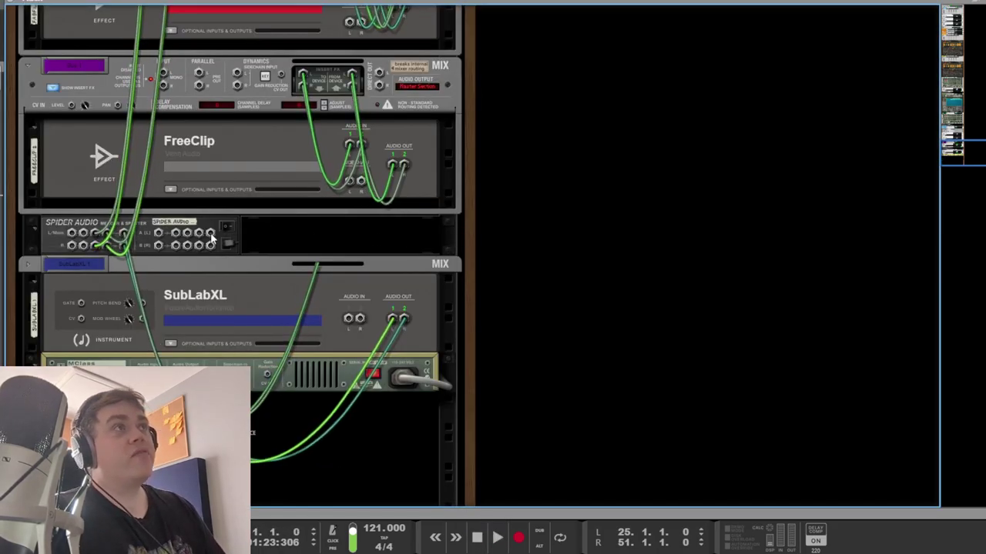
scroll(286, 297, "up", 5)
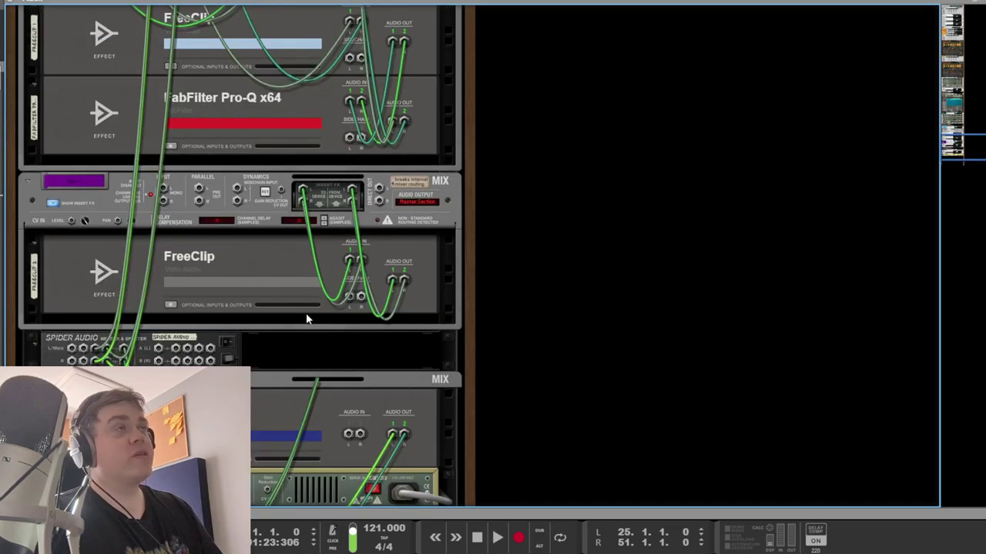
scroll(291, 313, "up", 10)
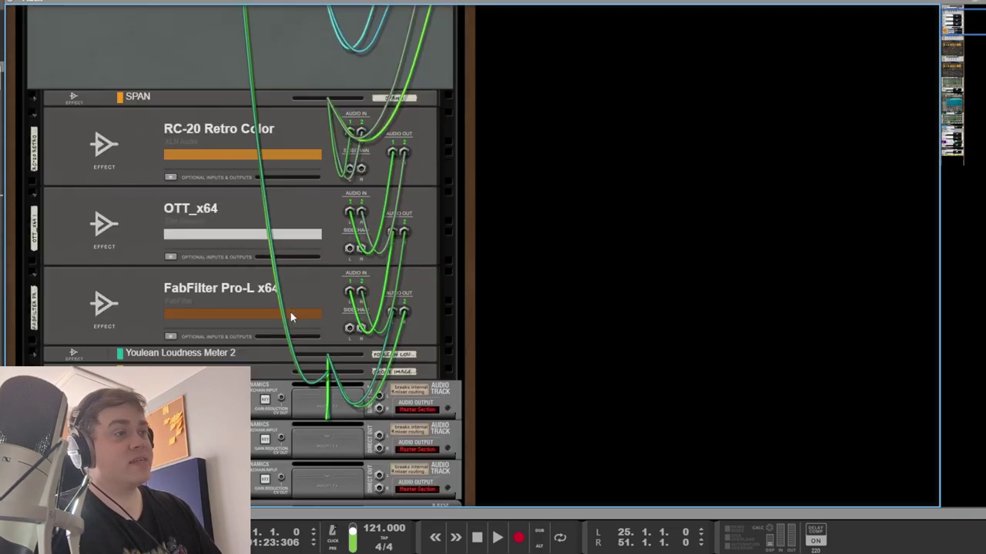
scroll(288, 309, "down", 12)
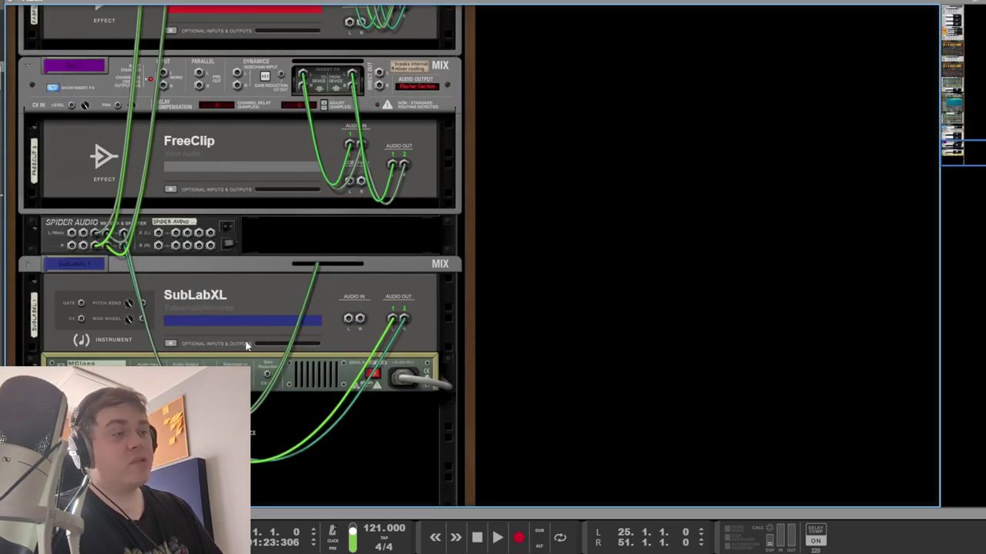
left_click(300, 341)
left_click(561, 333)
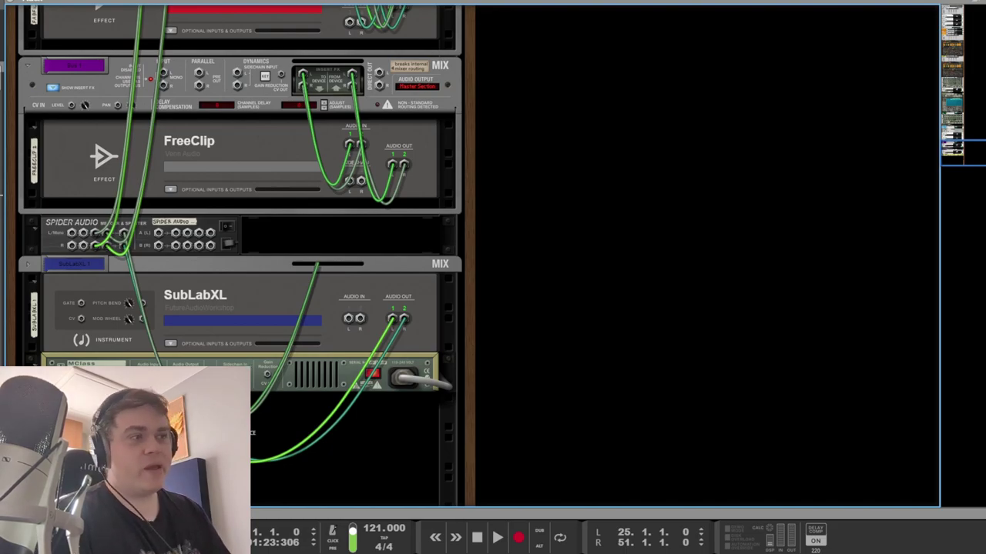
- Isolate the cables of the MClass compressor under SubLabXL, then show all cables again
key("Tab")
key("Tab")
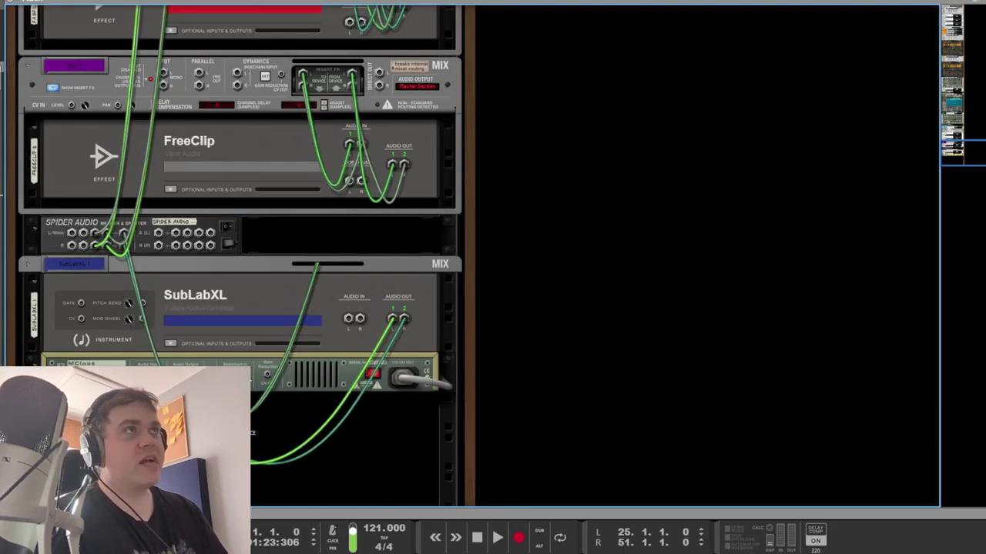
left_click(154, 378)
key("k")
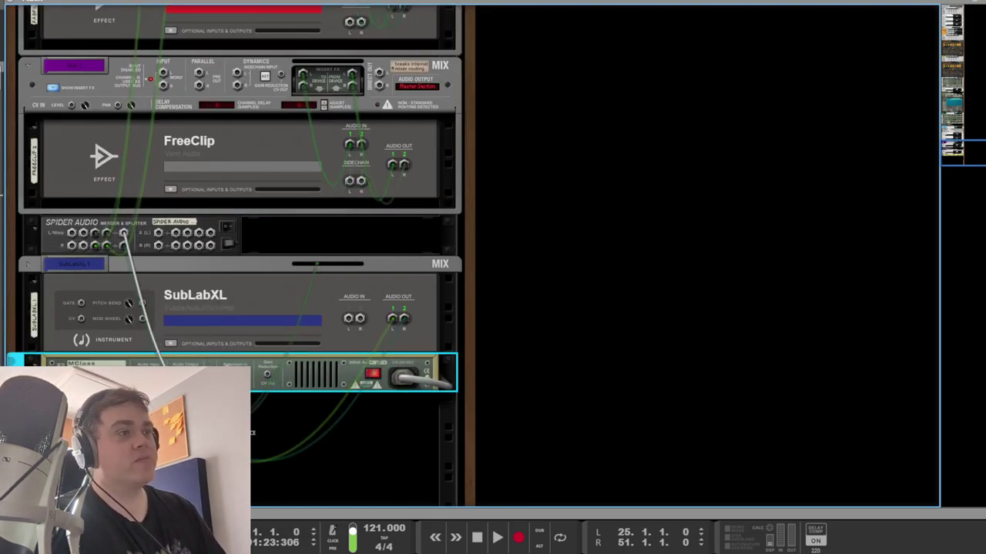
key("k")
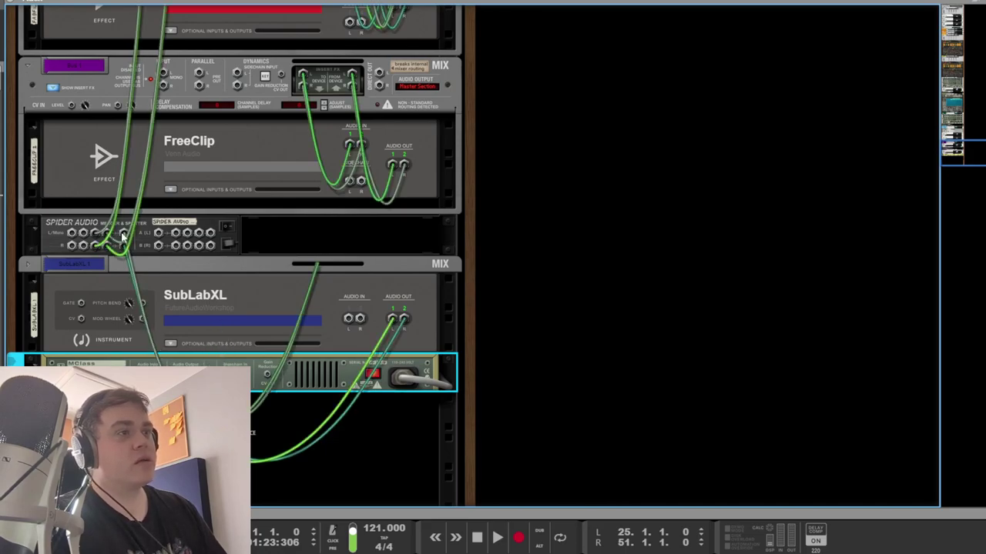
- Isolate the Spider Audio splitter's cables, then return to the front panels and start playback
left_click(123, 235)
key("k")
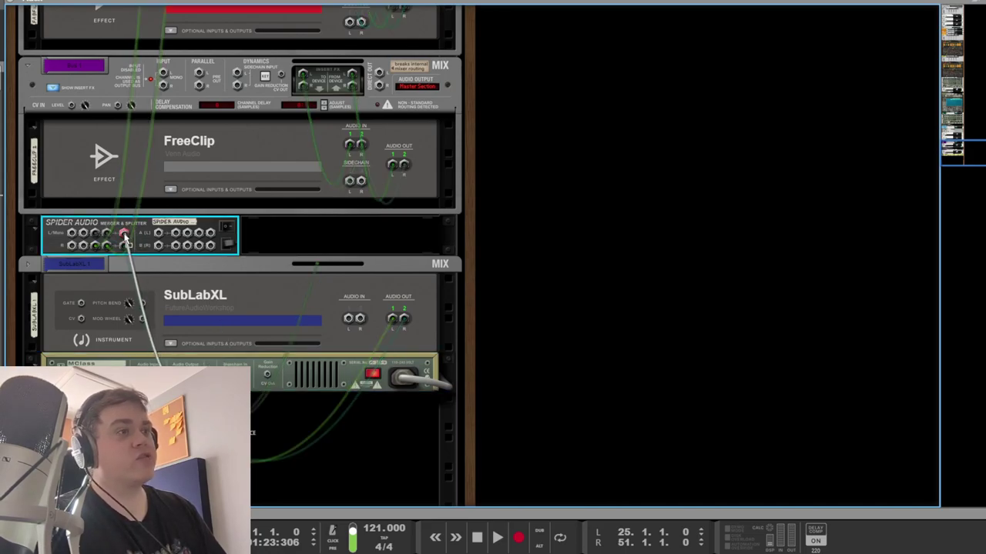
key("k")
left_click(623, 396)
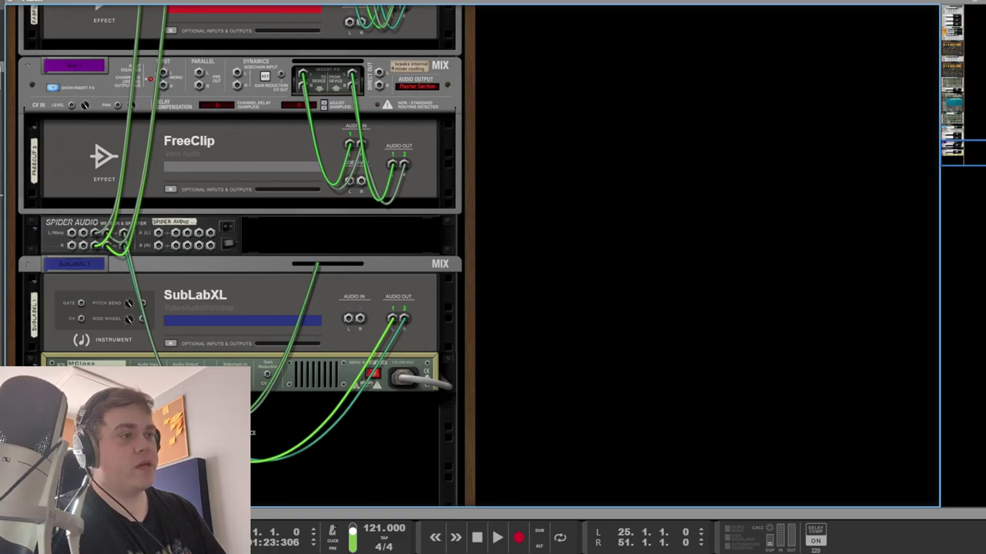
key("Tab")
key("space")
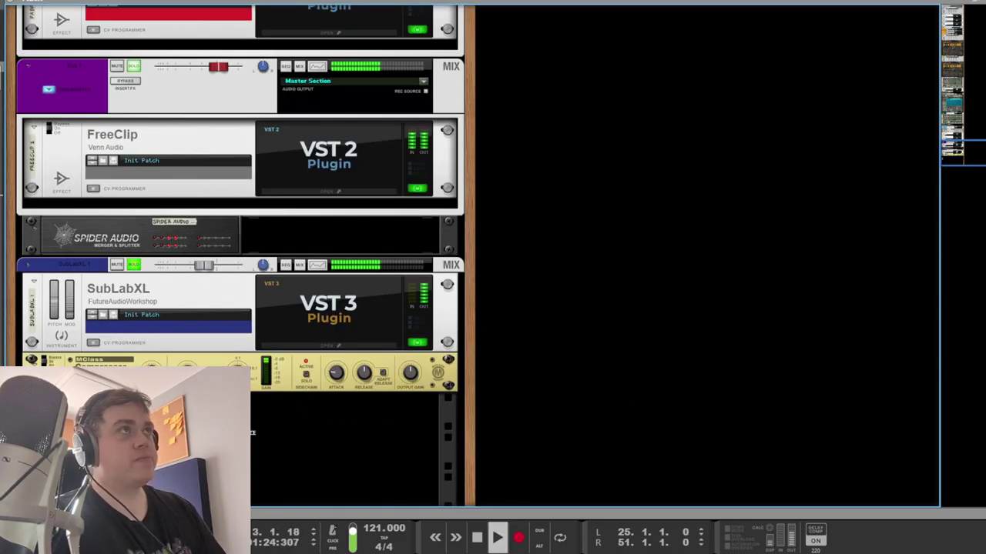
key("space")
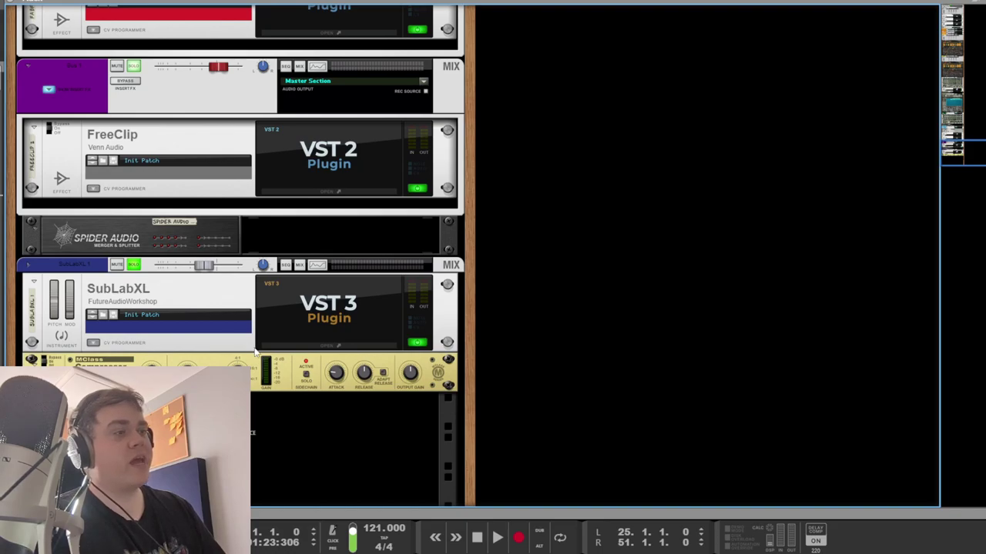
key("space")
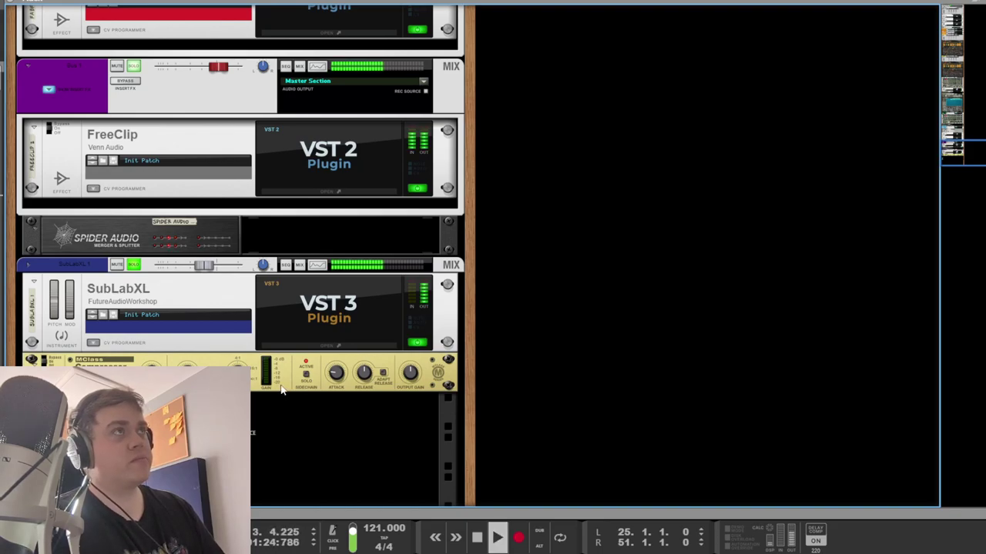
key("space")
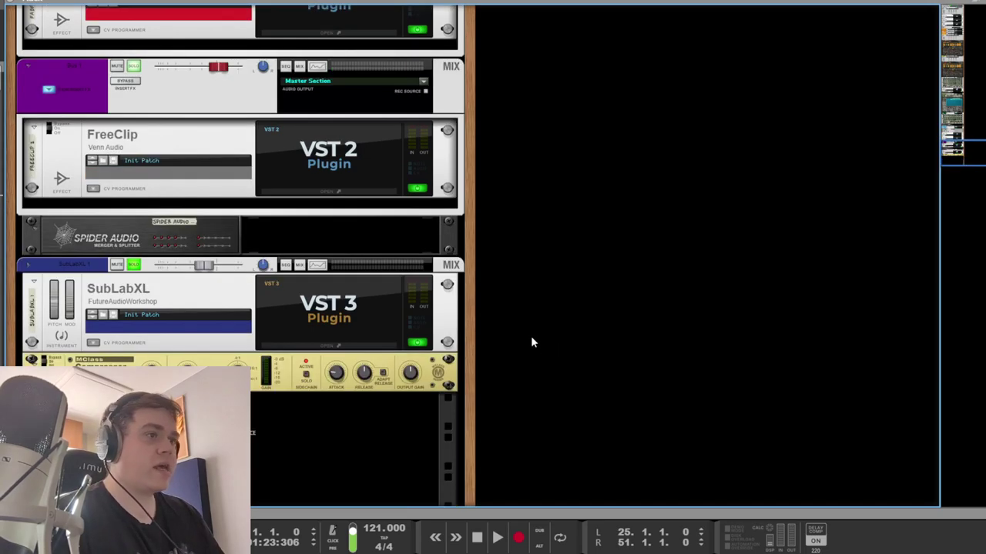
scroll(187, 314, "up", 3)
key("space")
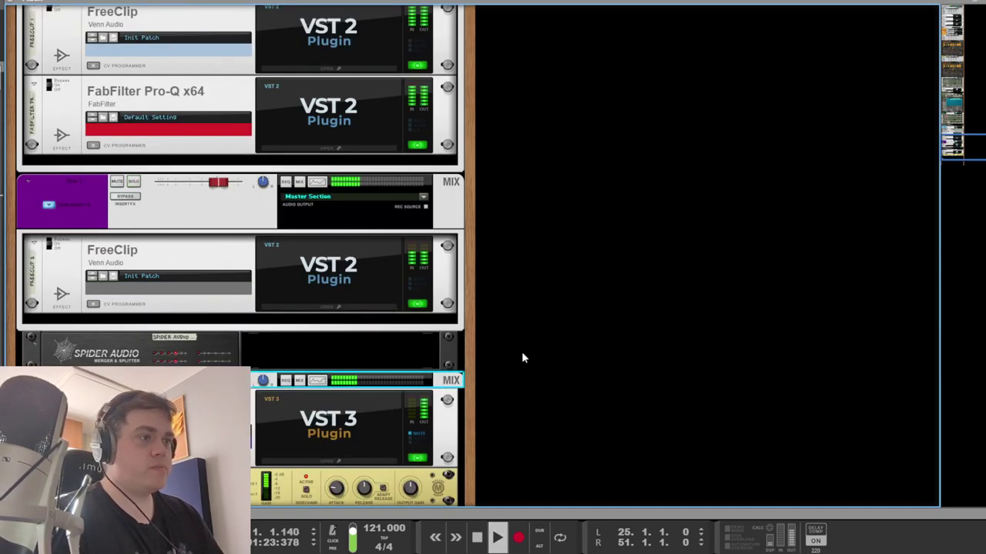
scroll(522, 351, "down", 3)
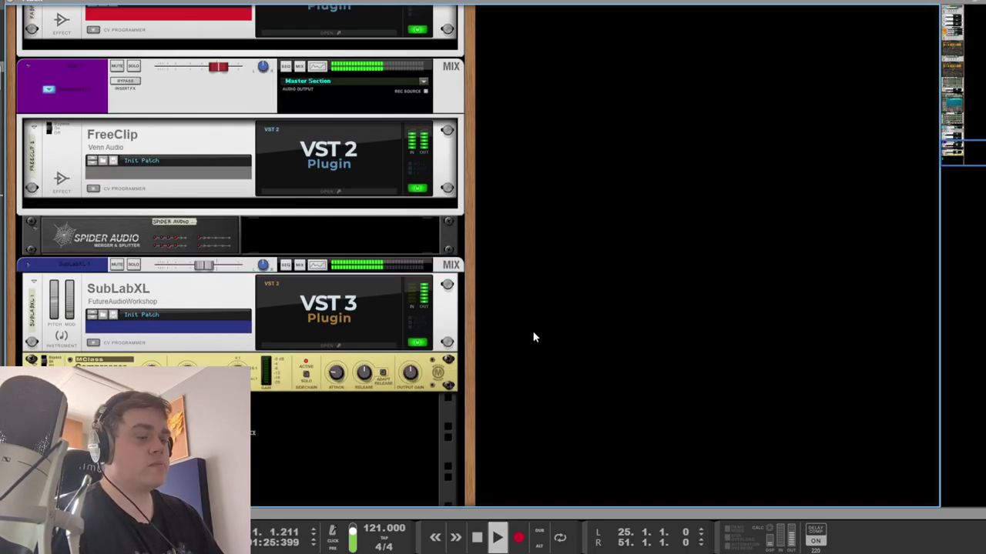
key("space")
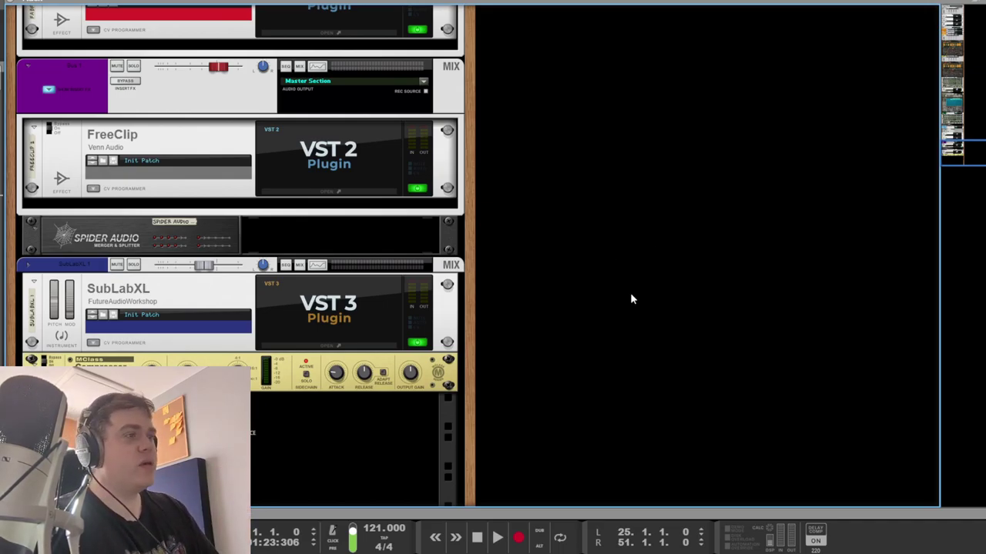
- Open the master RC-20 Retro Color plugin and sweep its Magnitude during playback to compare
scroll(592, 299, "up", 20)
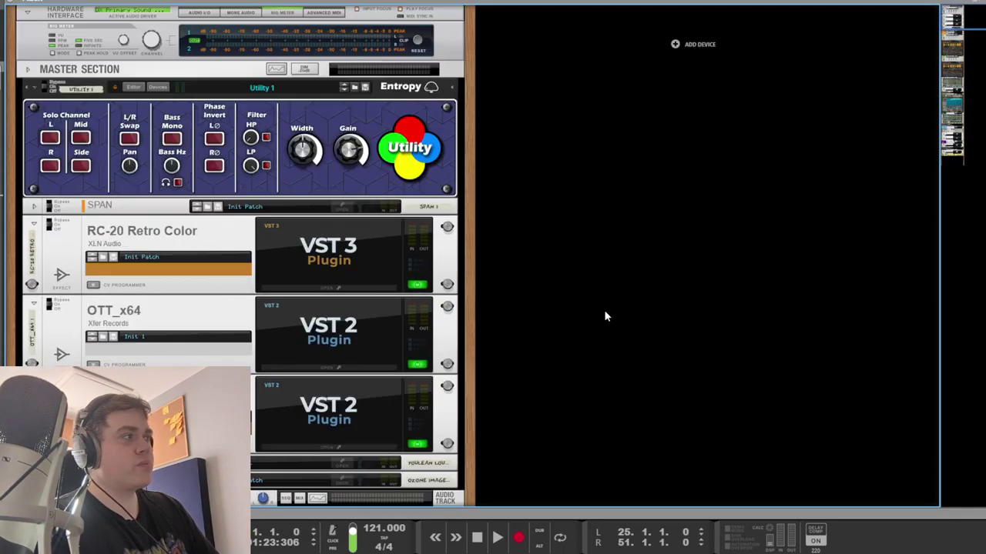
scroll(633, 301, "down", 3)
double_click(334, 162)
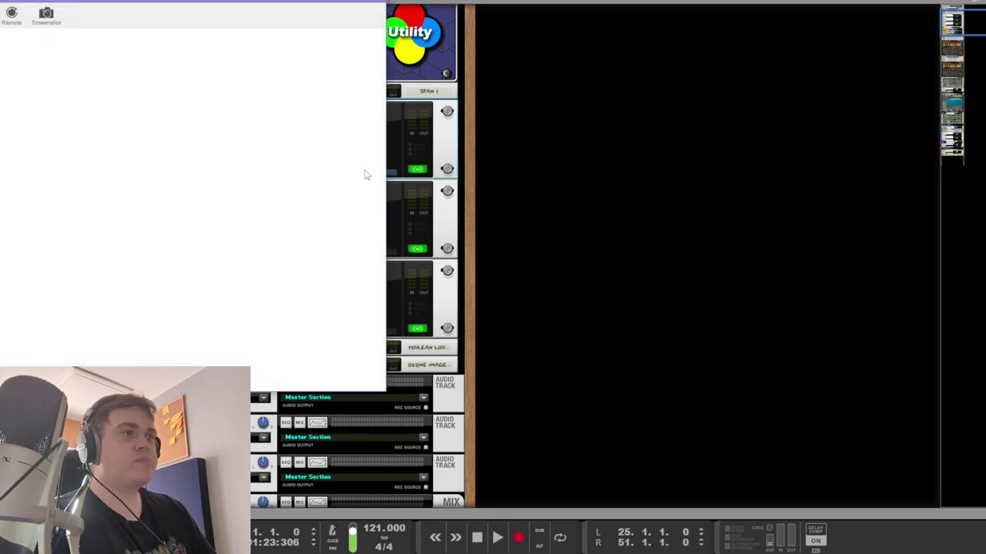
left_click_drag(80, 5, 176, 3)
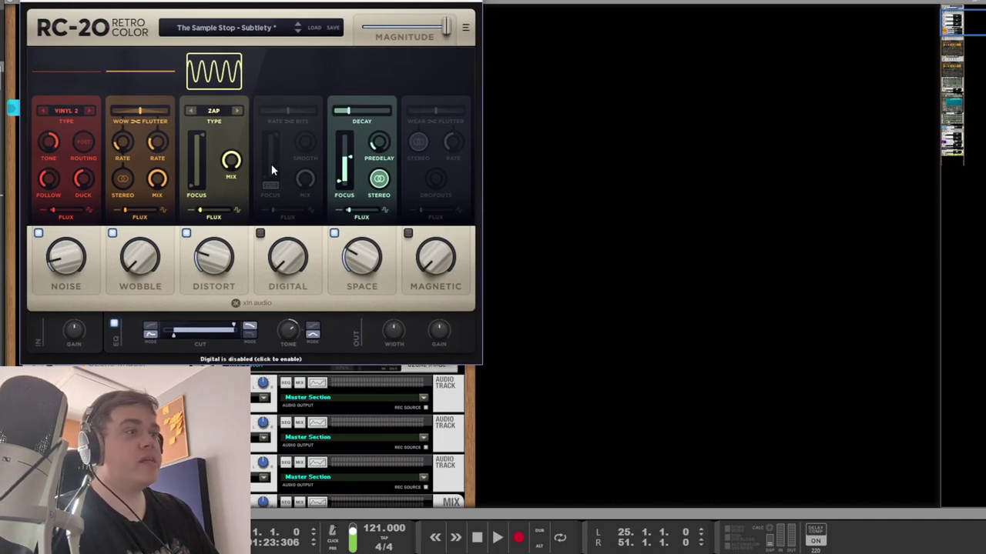
key("space")
left_click_drag(447, 35, 774, 62)
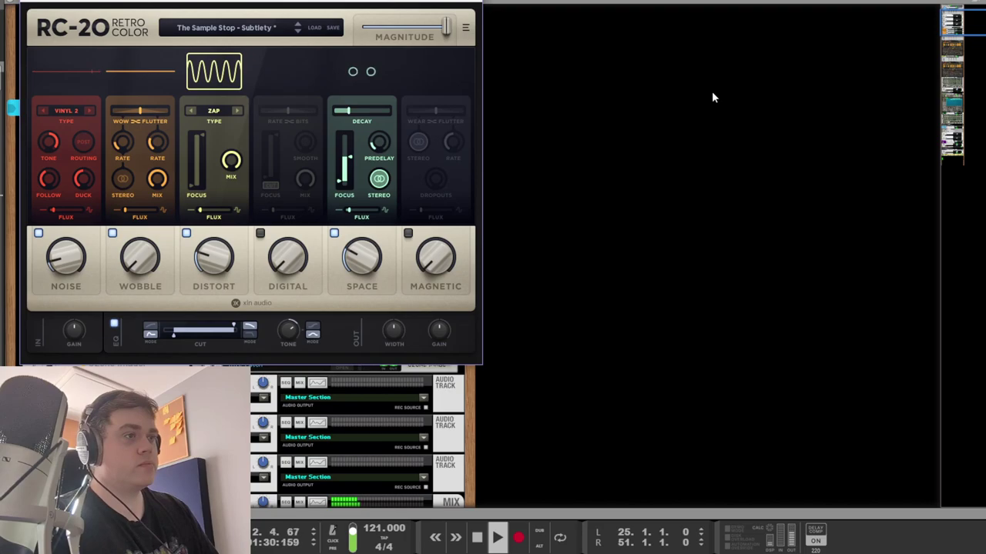
key("space")
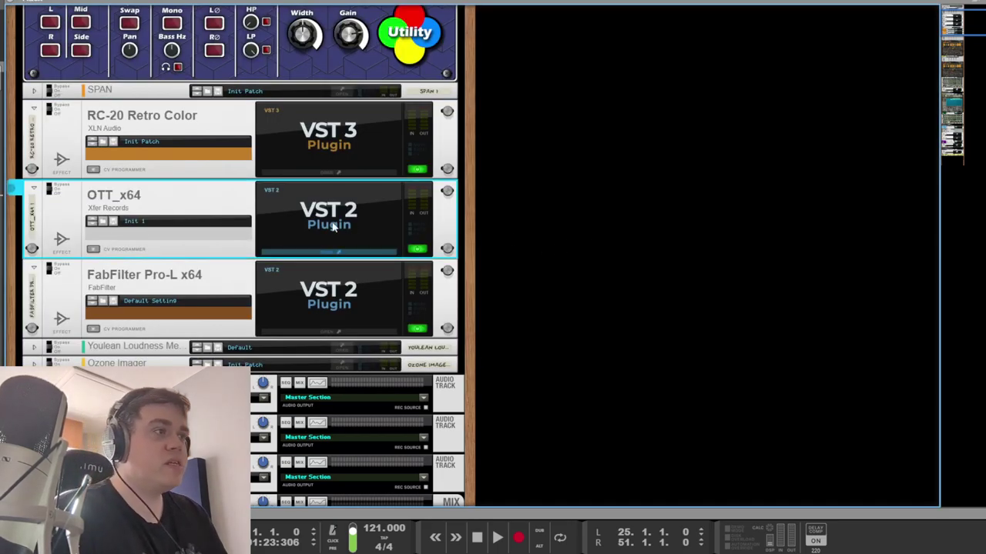
- Audition the master OTT compressor with its Depth turned down to 0 %, then close it
left_click(308, 250)
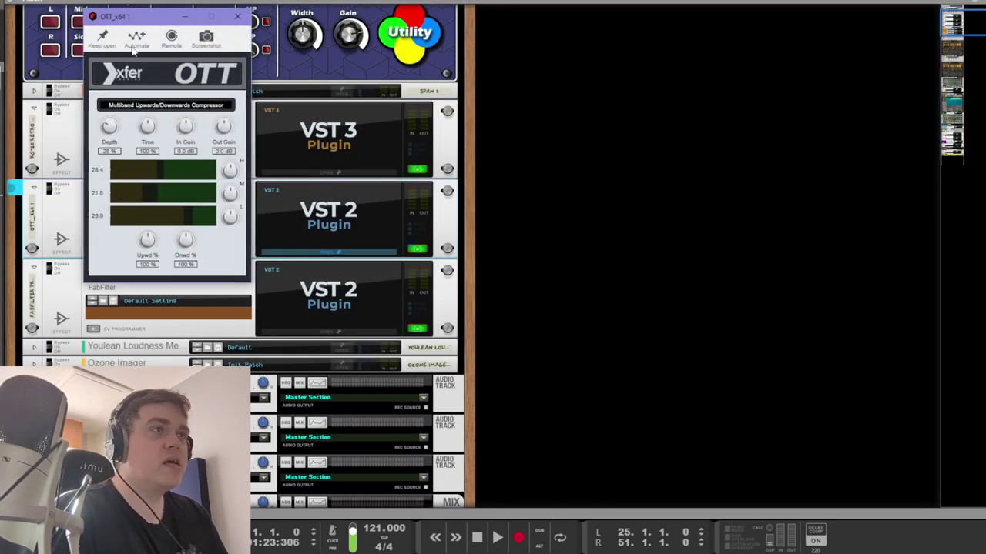
key("space")
left_click_drag(108, 126, 108, 154)
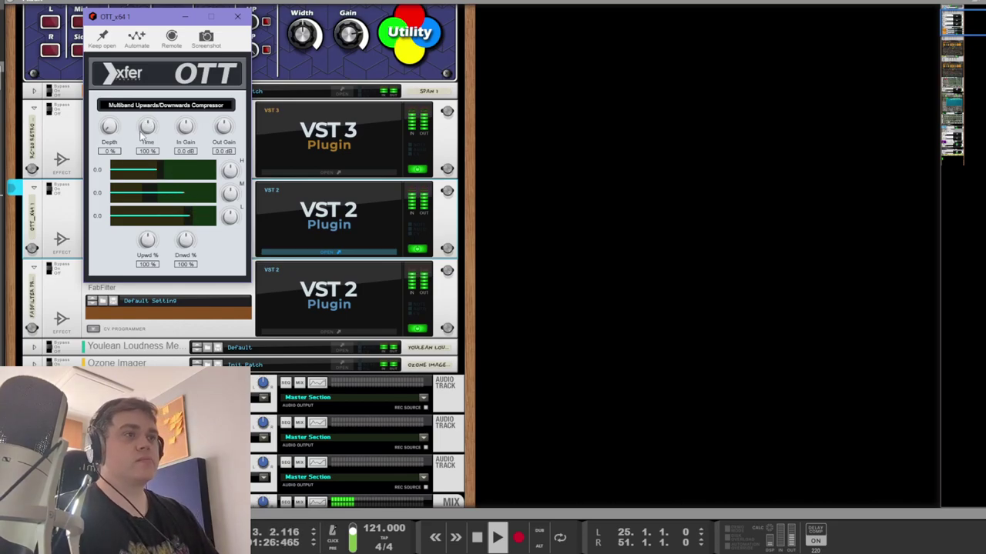
left_click(580, 246)
key("space")
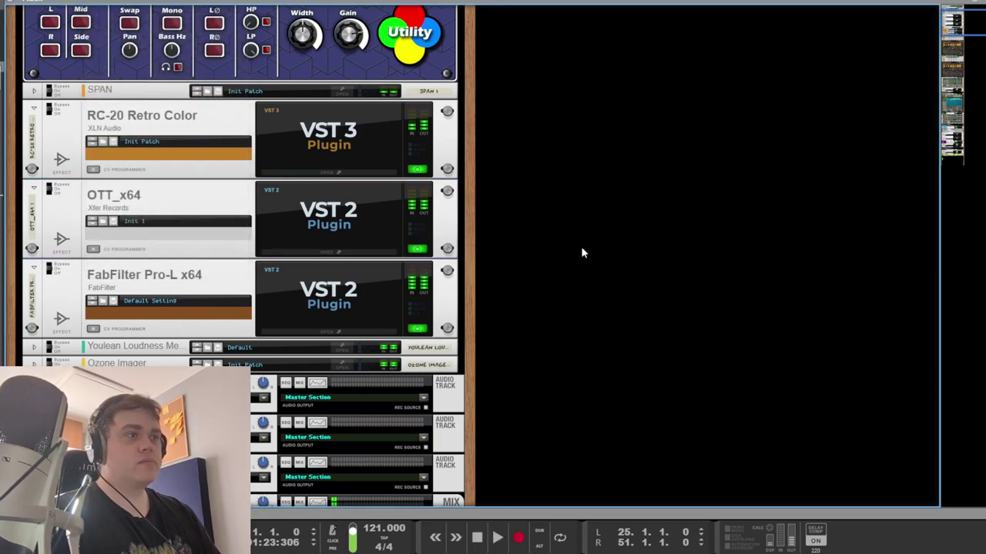
- Watch the FabFilter Pro-L limiter during playback, then close its window
left_click(336, 296)
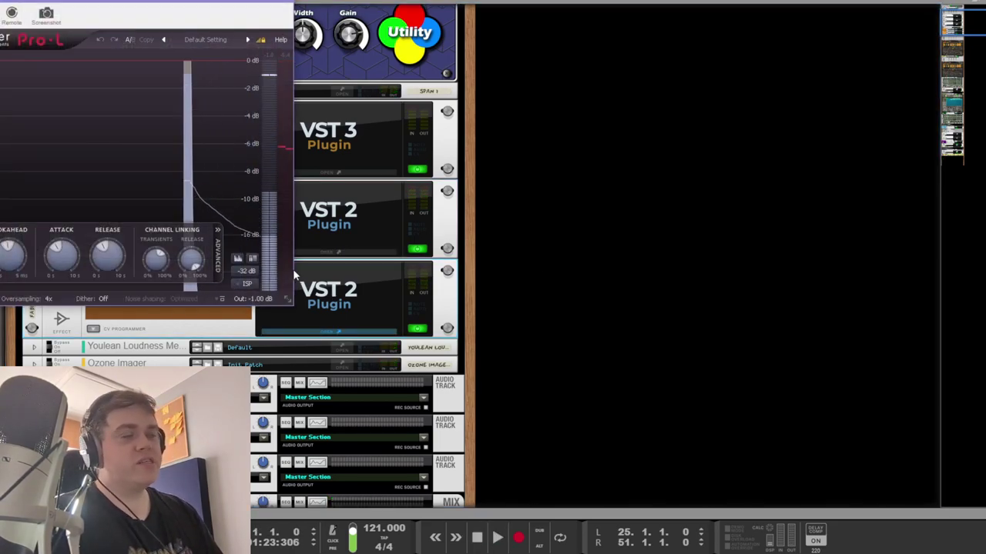
left_click_drag(19, 0, 131, 27)
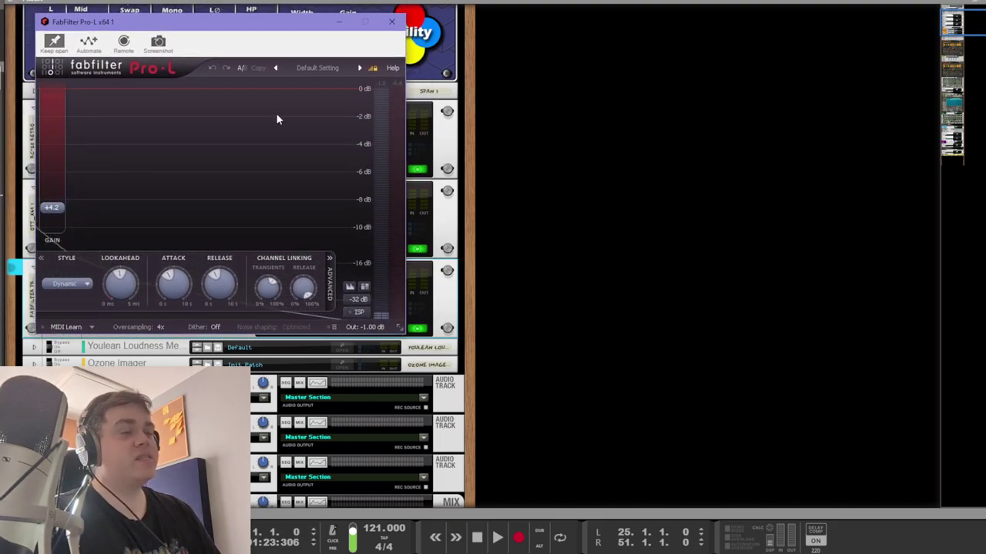
key("space")
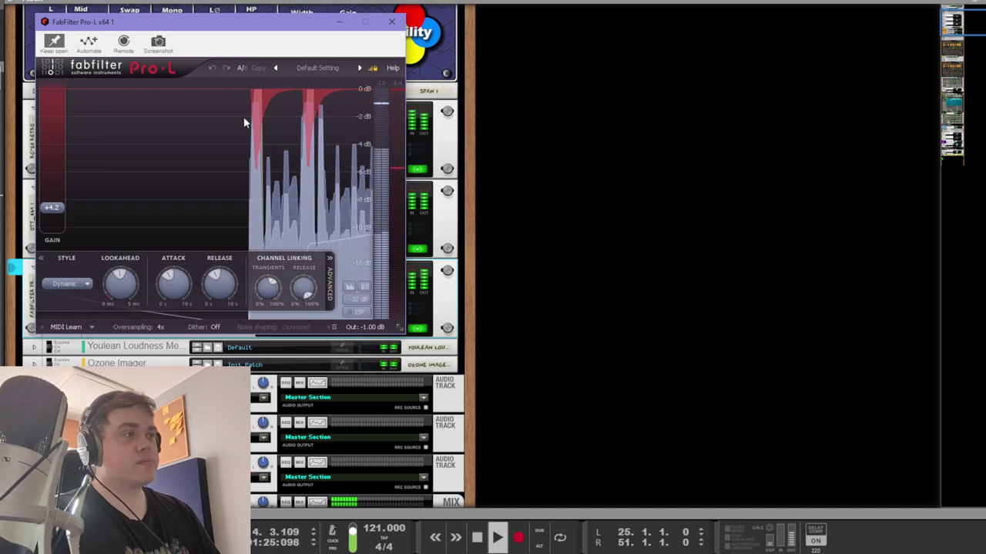
key("space")
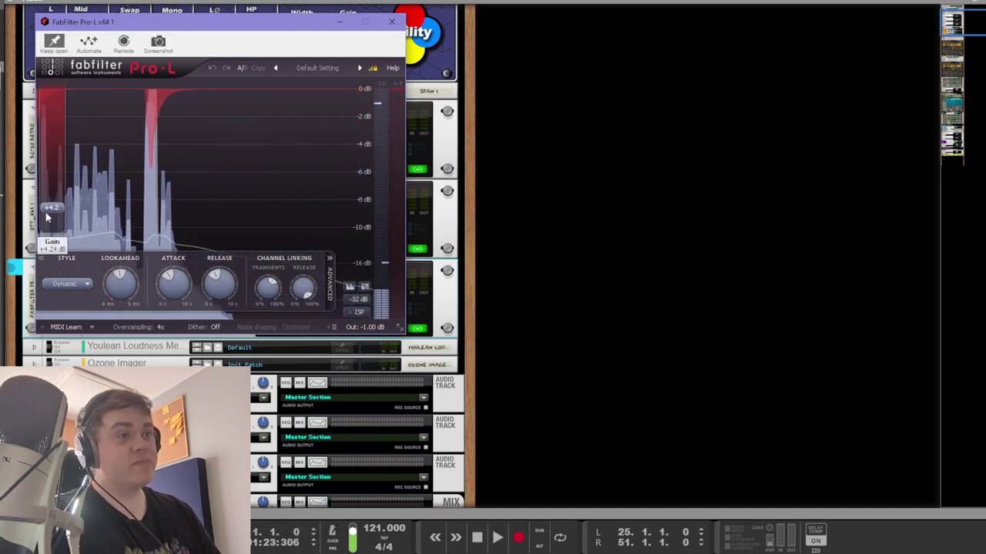
left_click(751, 192)
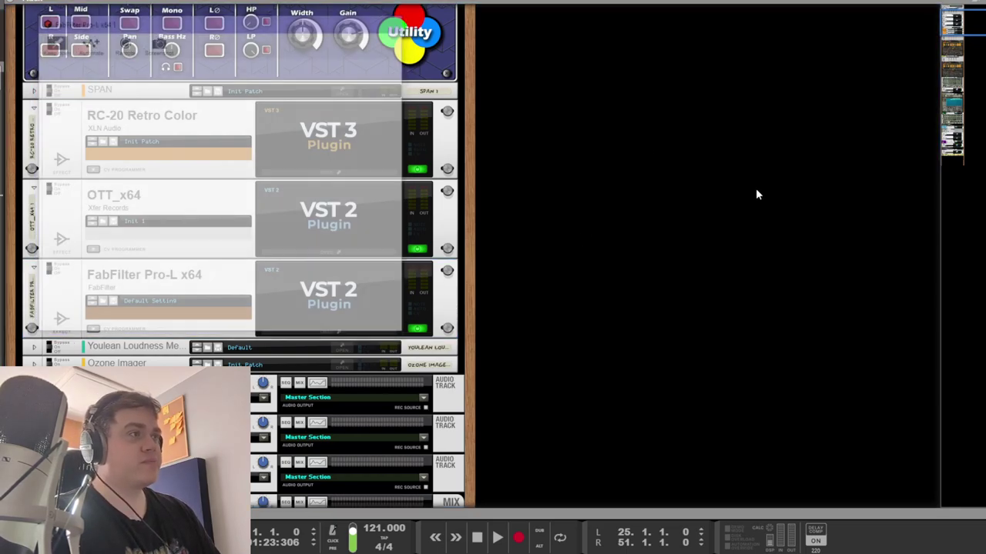
key("space")
- Show the arrangement sequencer and play the beat briefly before stopping
key("F5")
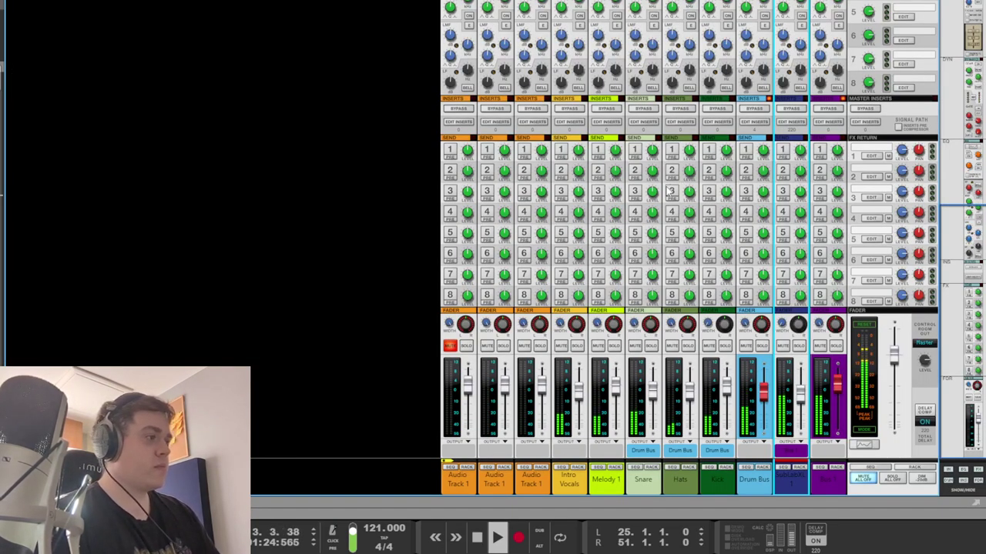
key("F7")
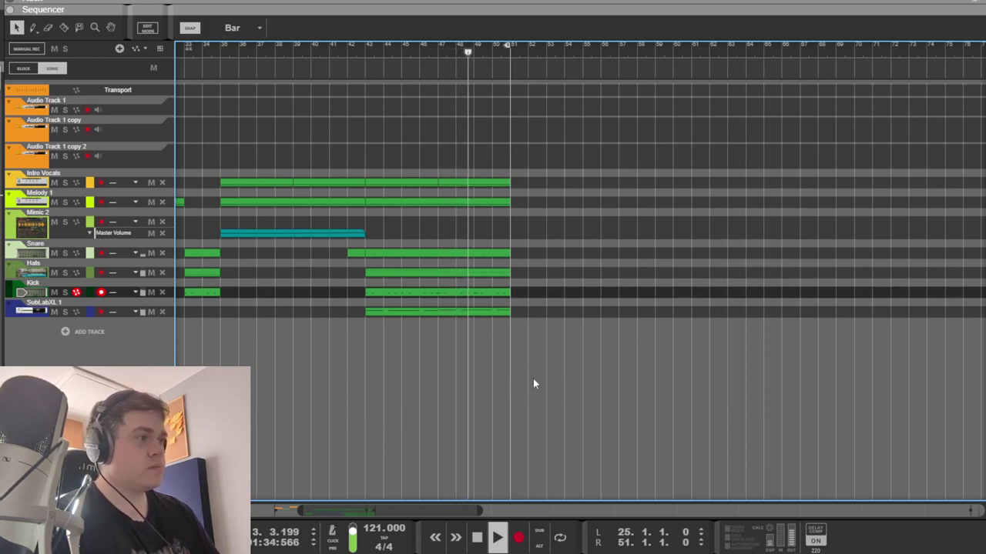
key("space")
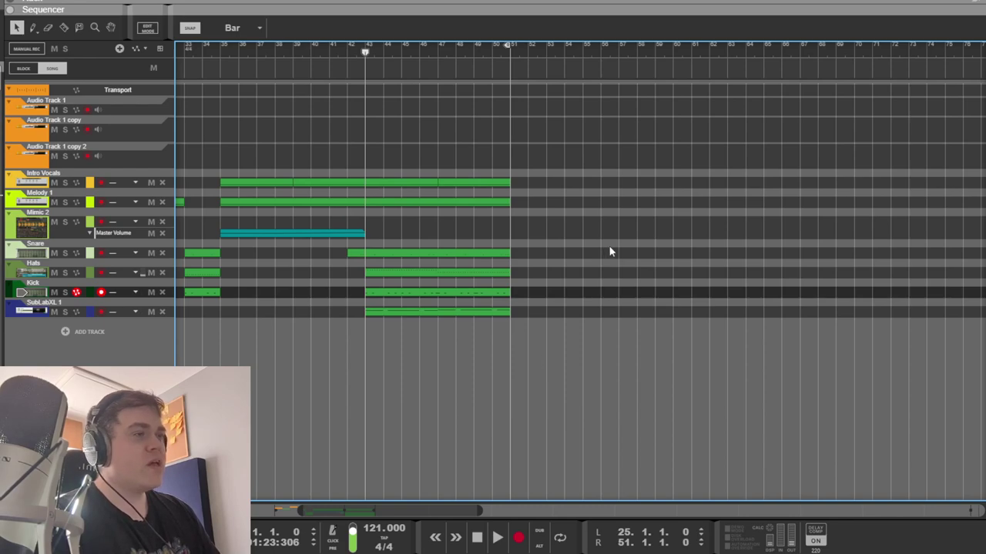
- Replay the arrangement from bar 43, stop, then return to the sequencer view from the mixer
left_click(438, 53)
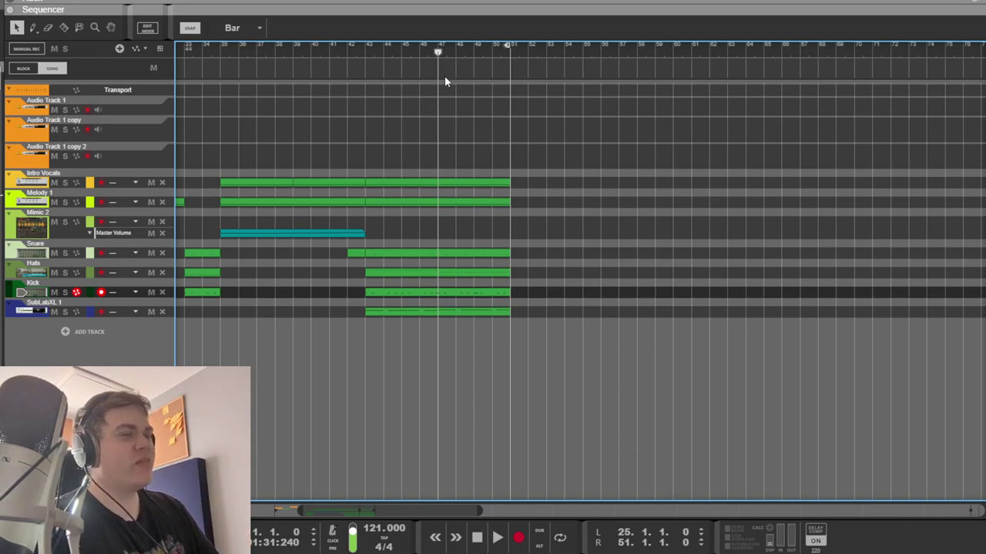
left_click(366, 53)
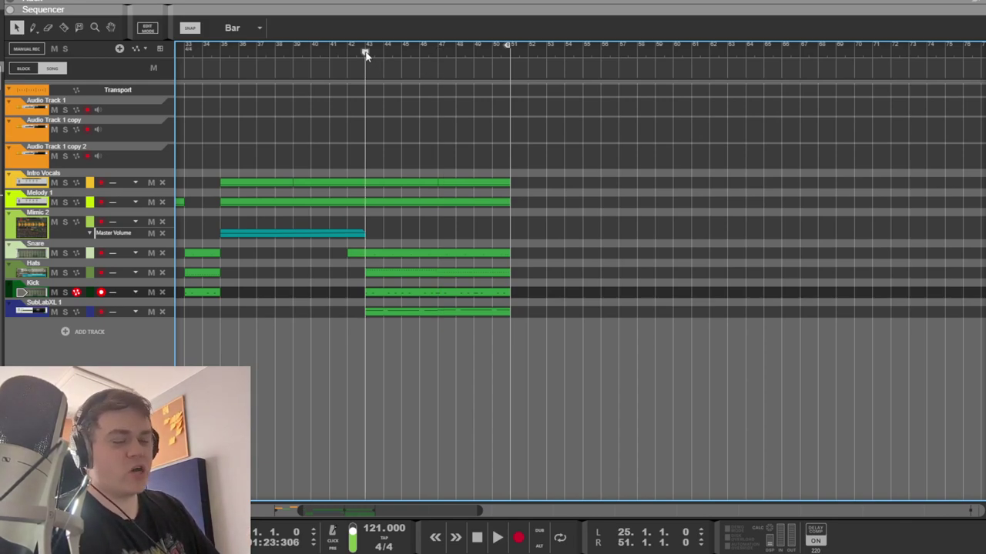
key("space")
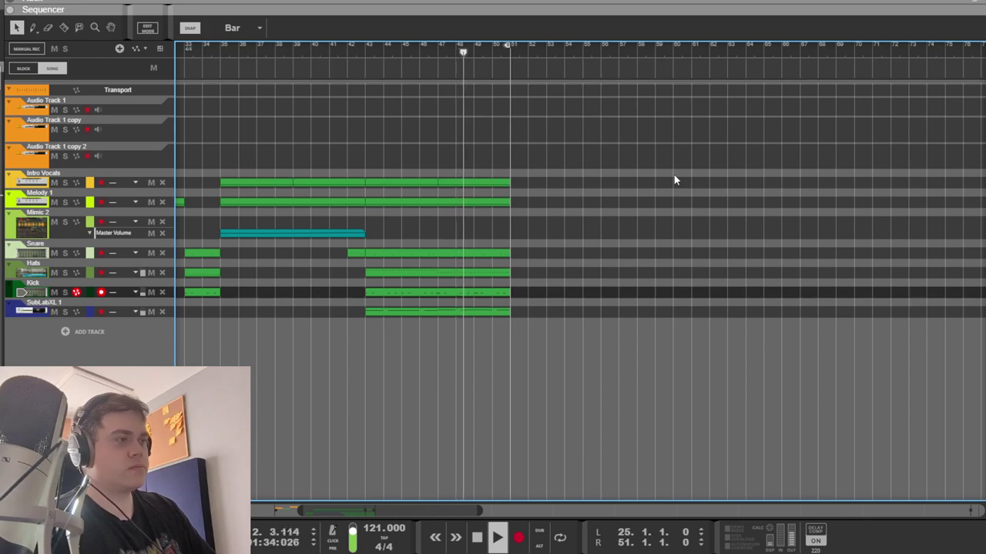
key("space")
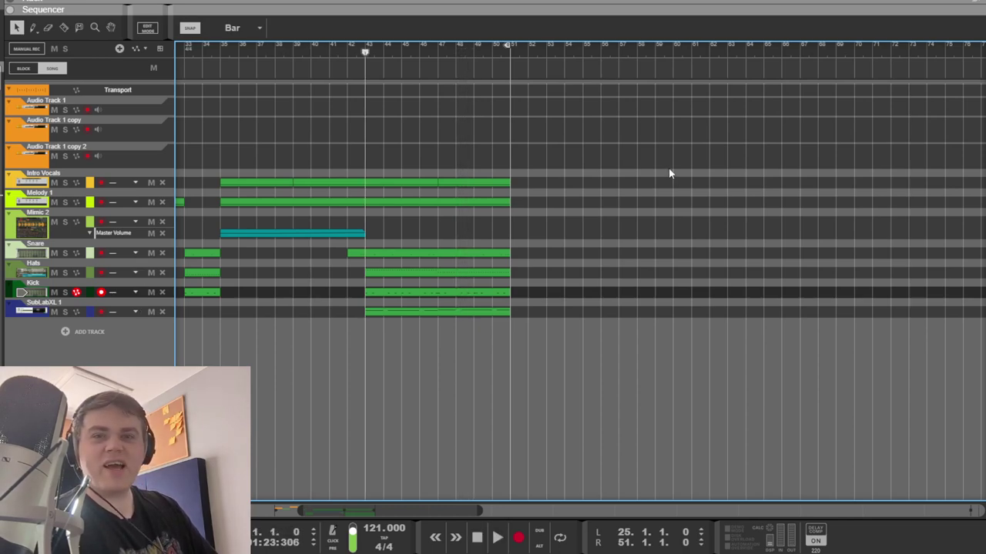
key("F5")
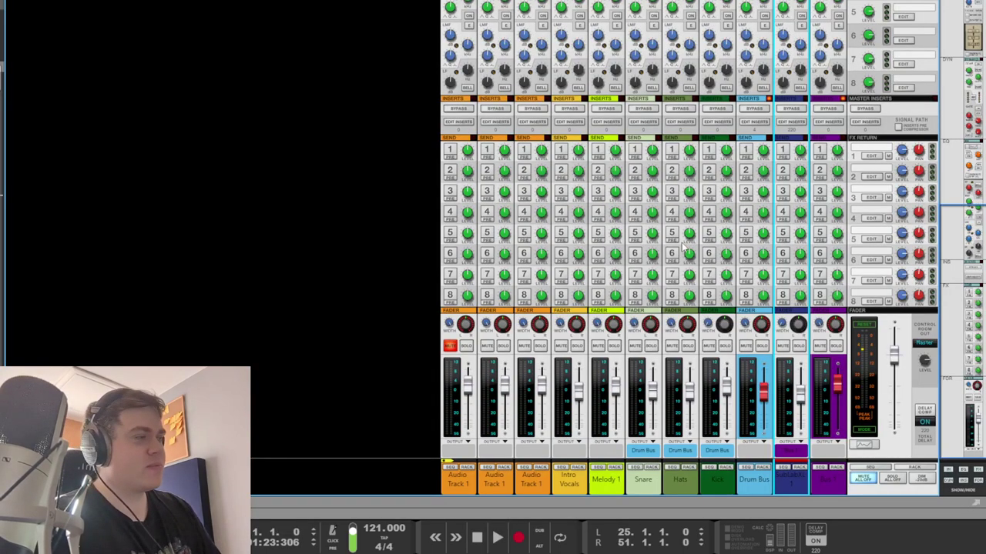
key("F7")
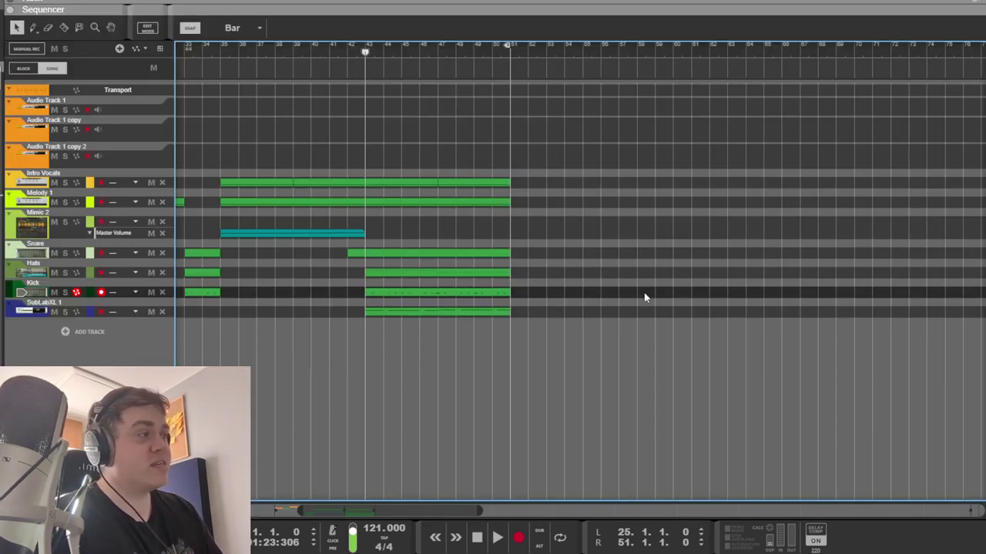